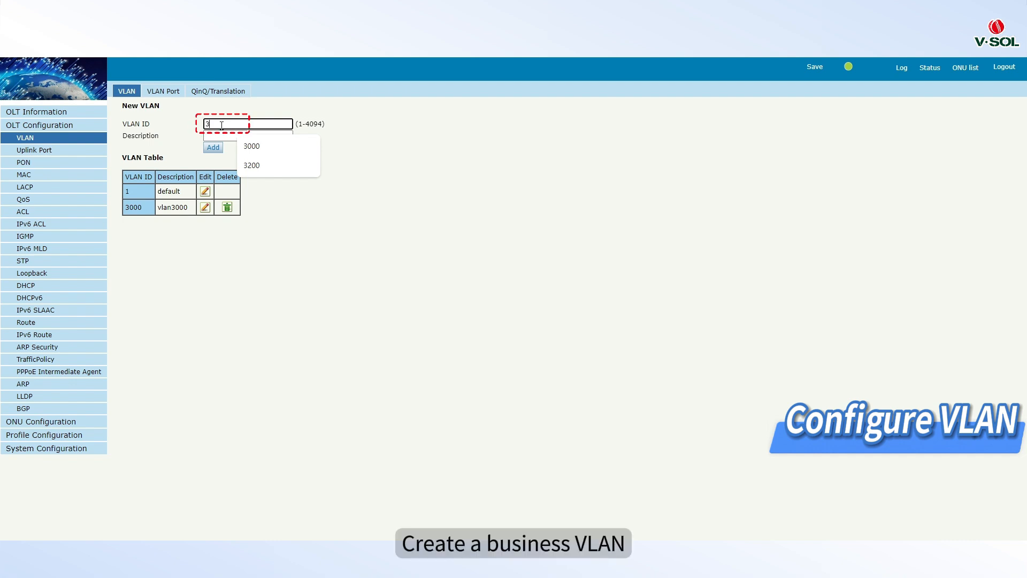
Step: Add VLAN 3200 and bind uplink port GE8 to it as a tagged member
{"action": "left_click", "coordinate": [212, 148]}
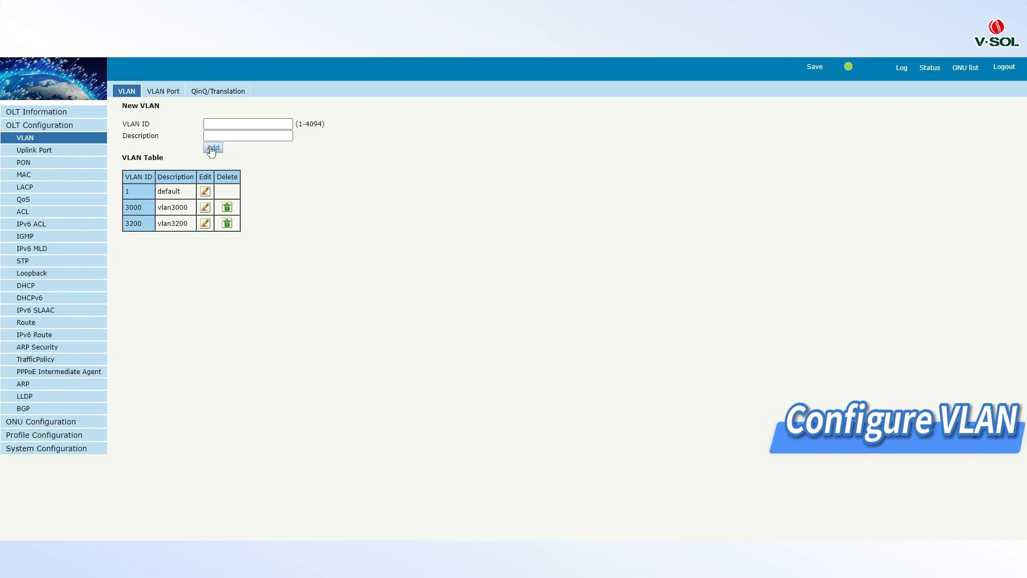
{"action": "left_click", "coordinate": [165, 95]}
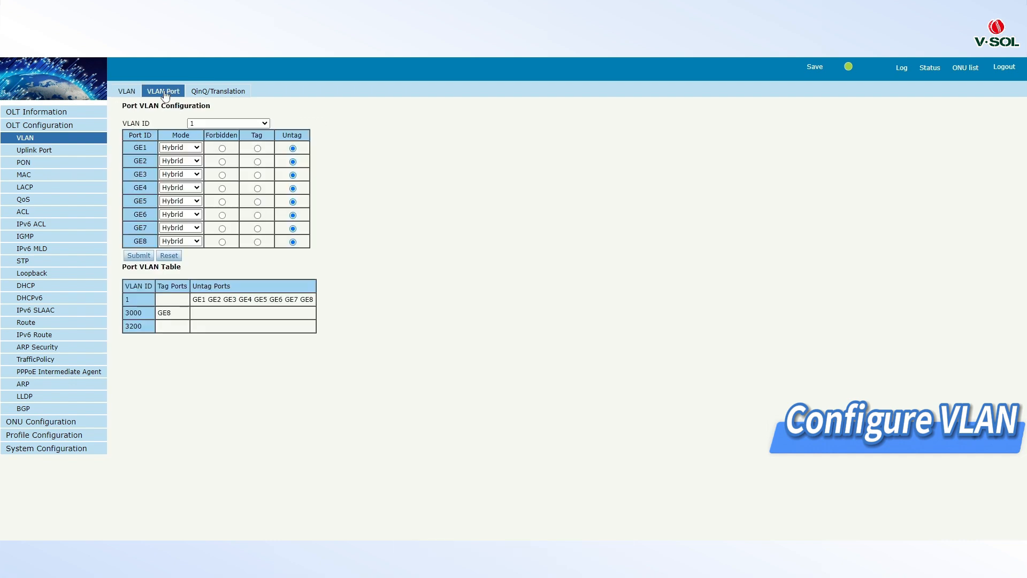
{"action": "left_click", "coordinate": [196, 123]}
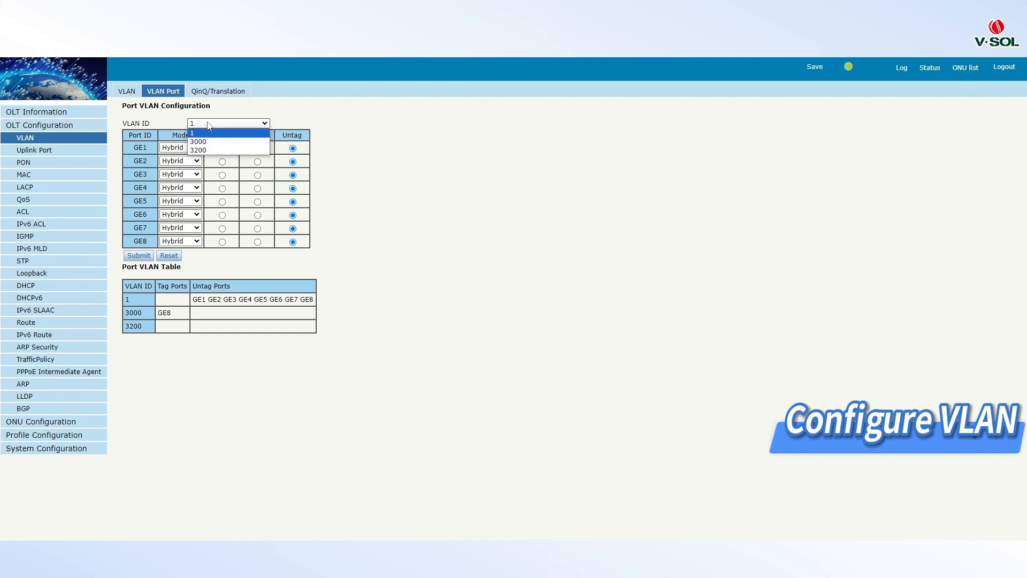
{"action": "left_click", "coordinate": [200, 150]}
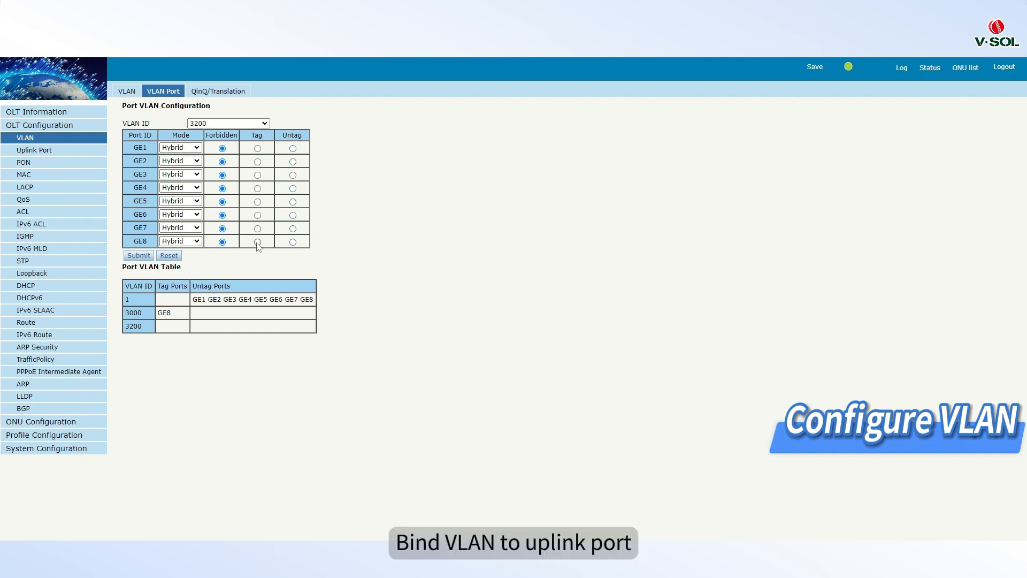
{"action": "left_click", "coordinate": [138, 255]}
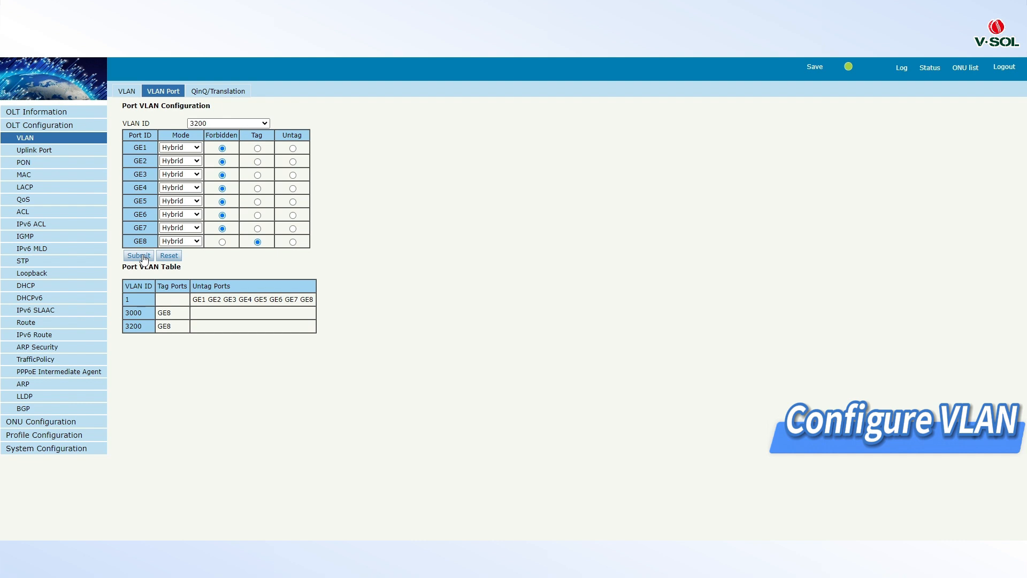
Step: Enable IGMP globally on the OLT and submit the configuration
{"action": "left_click", "coordinate": [60, 237]}
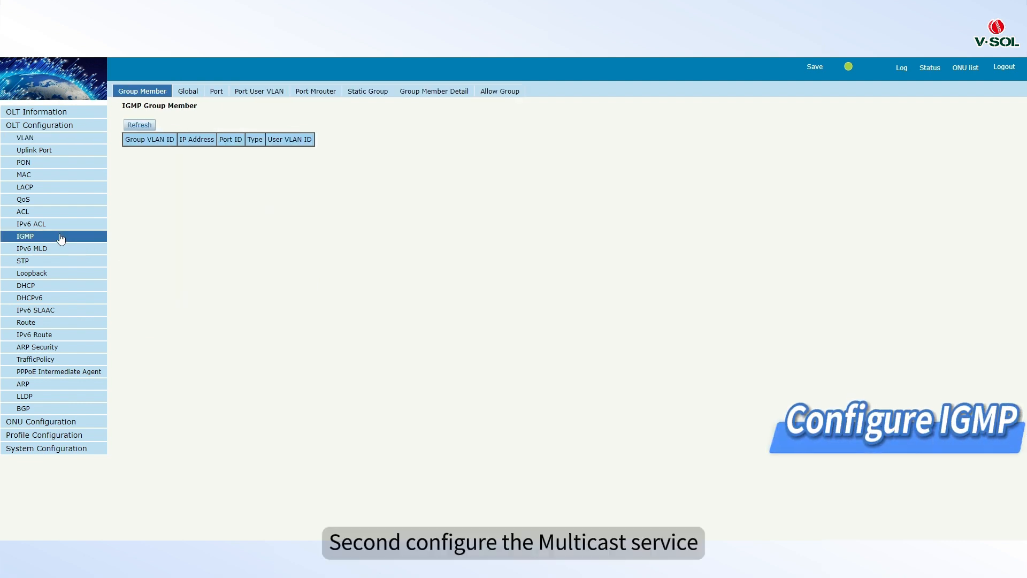
{"action": "left_click", "coordinate": [188, 92]}
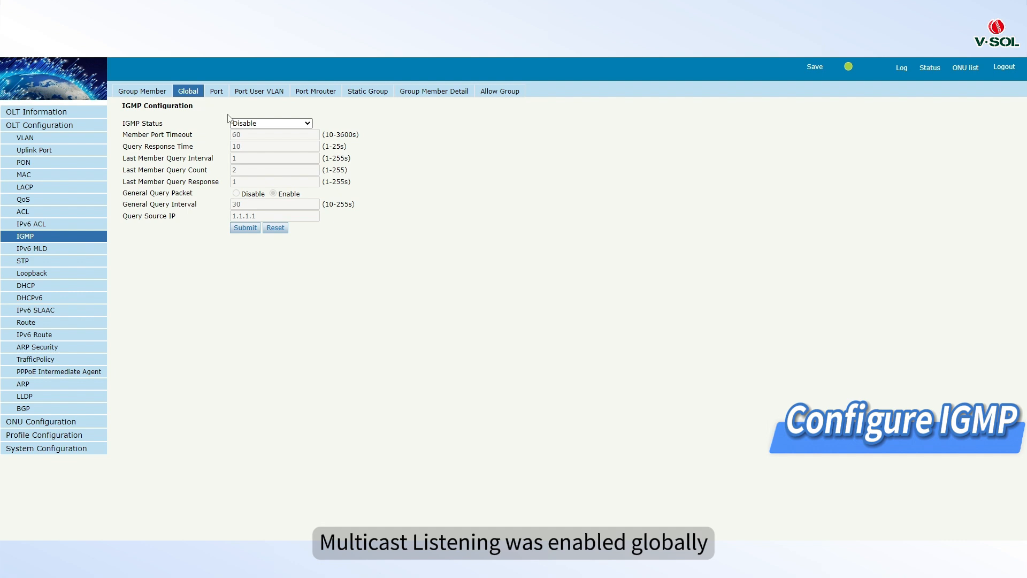
{"action": "left_click", "coordinate": [241, 123]}
{"action": "left_click", "coordinate": [244, 141]}
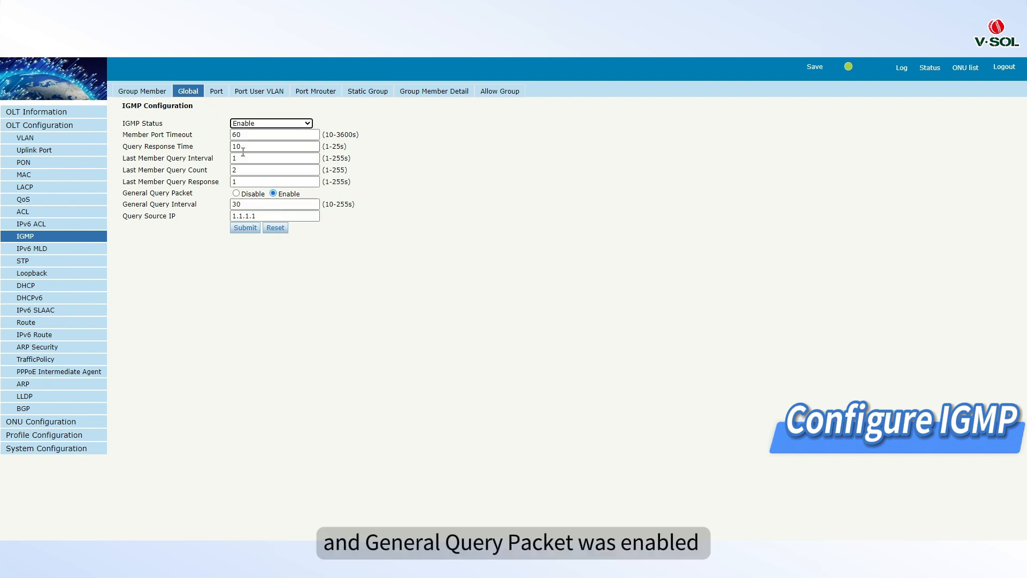
{"action": "left_click", "coordinate": [244, 230]}
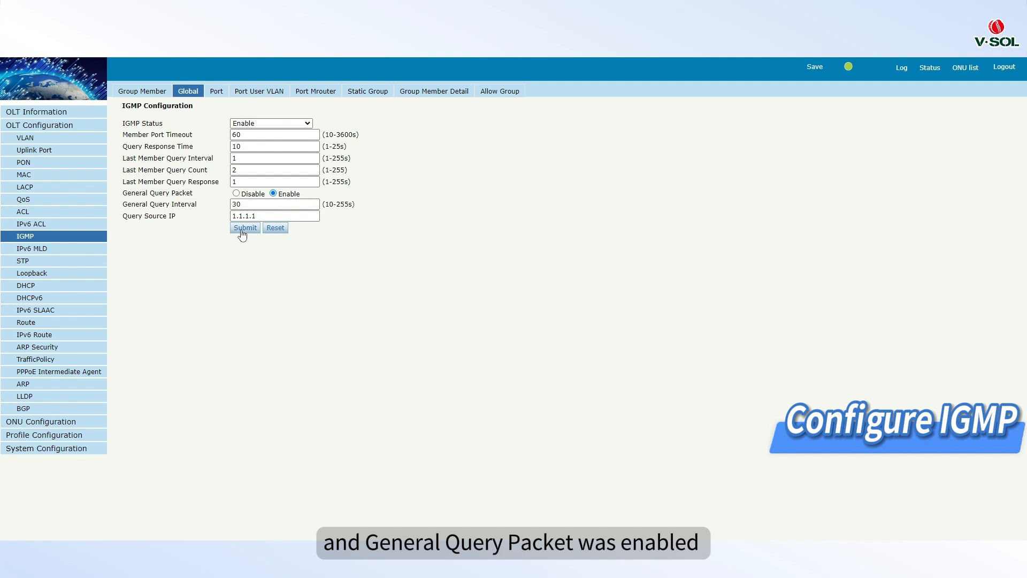
Step: Add an IGMP port user VLAN entry for PON1 with user VLAN 3200 and group VLAN 3200
{"action": "left_click", "coordinate": [261, 93]}
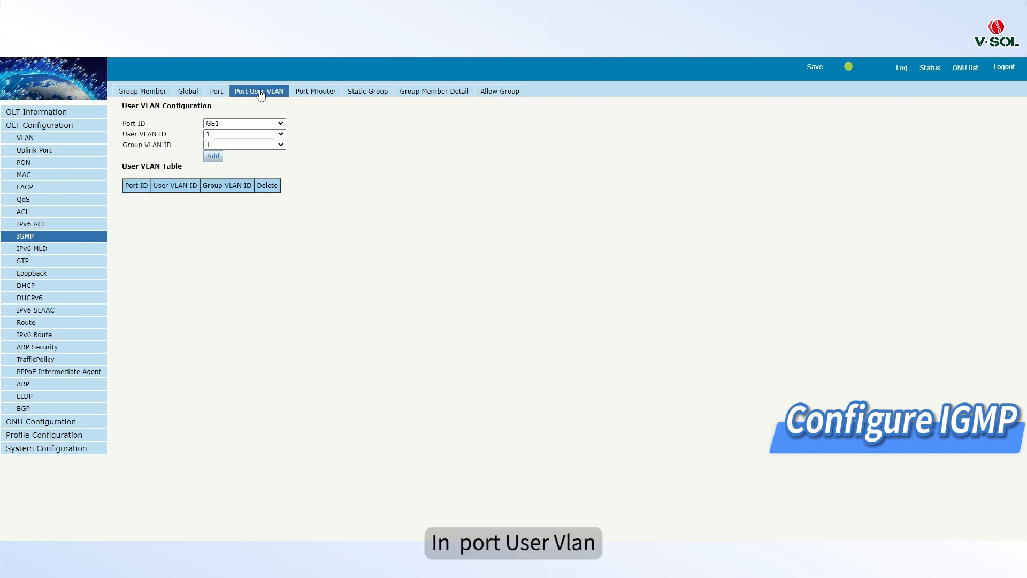
{"action": "left_click", "coordinate": [244, 124]}
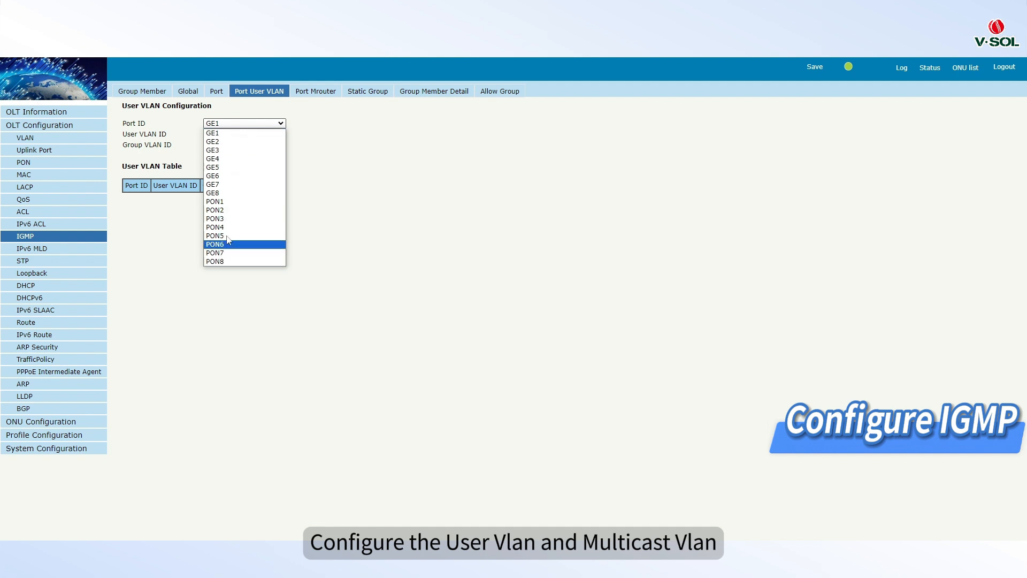
{"action": "left_click", "coordinate": [229, 202]}
{"action": "left_click", "coordinate": [233, 135]}
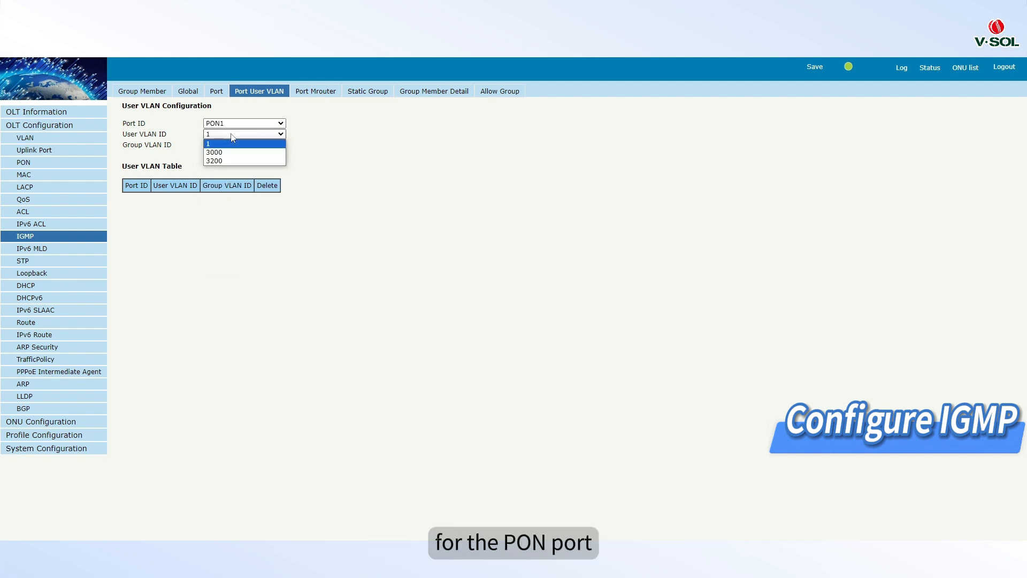
{"action": "left_click", "coordinate": [229, 161]}
{"action": "left_click", "coordinate": [229, 146]}
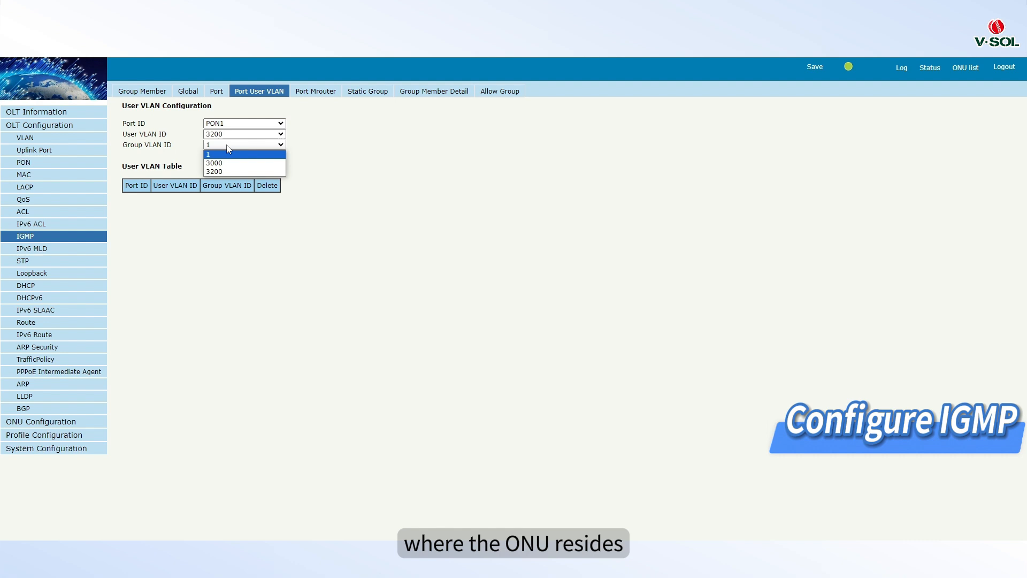
{"action": "left_click", "coordinate": [223, 172]}
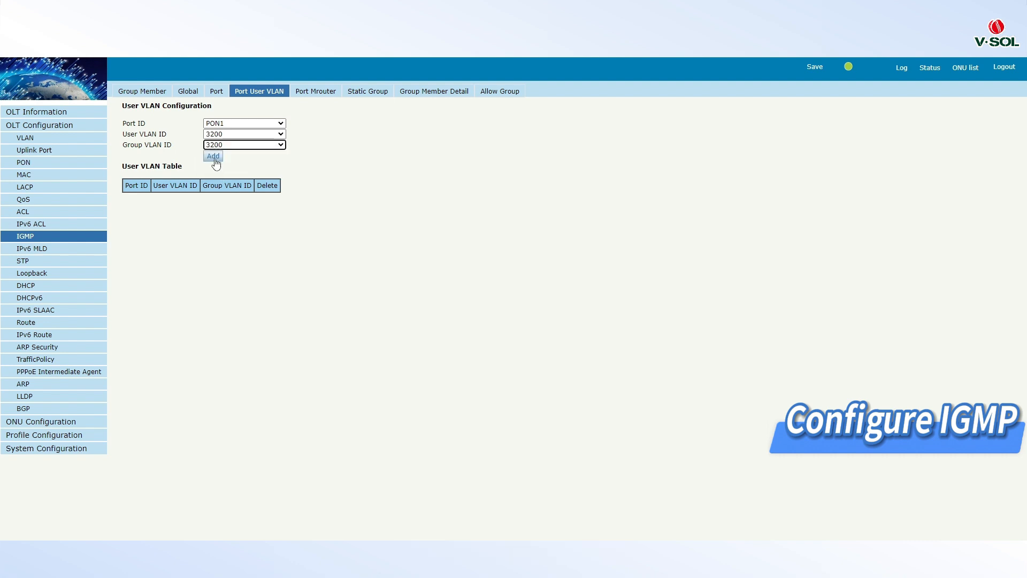
{"action": "left_click", "coordinate": [214, 157]}
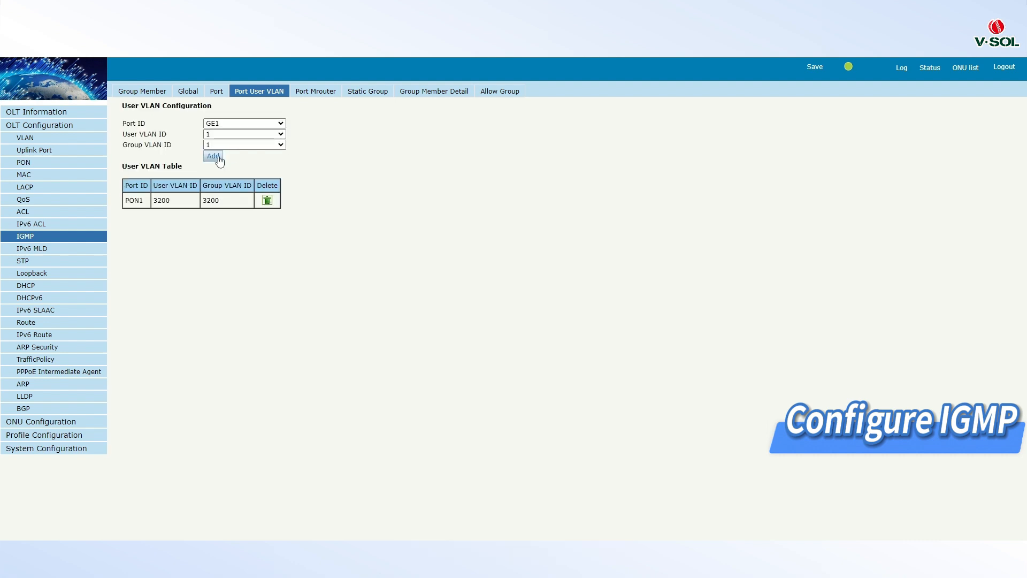
Step: Add a multicast router entry for port GE8 with group VLAN 3200
{"action": "left_click", "coordinate": [327, 92]}
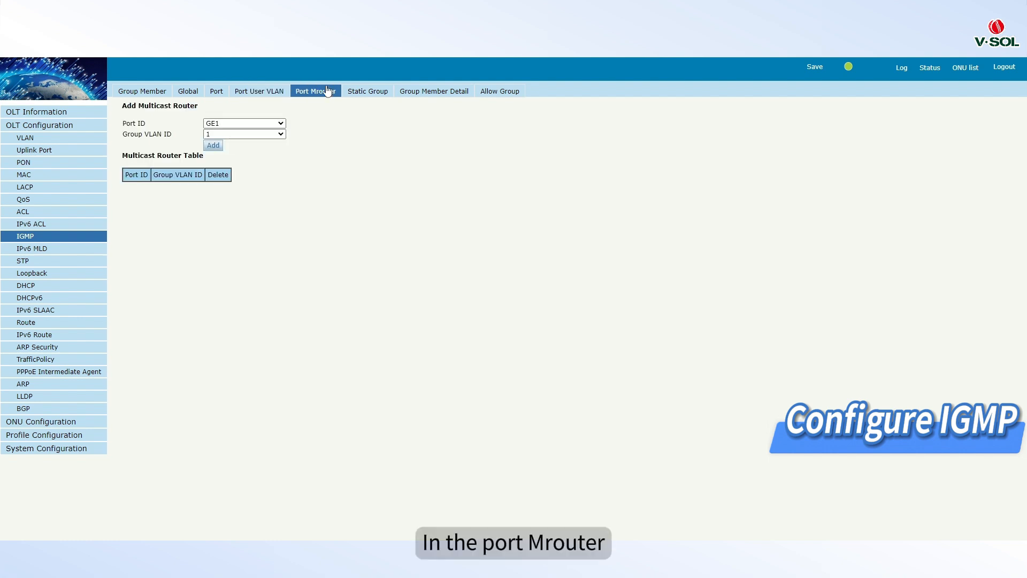
{"action": "left_click", "coordinate": [251, 124]}
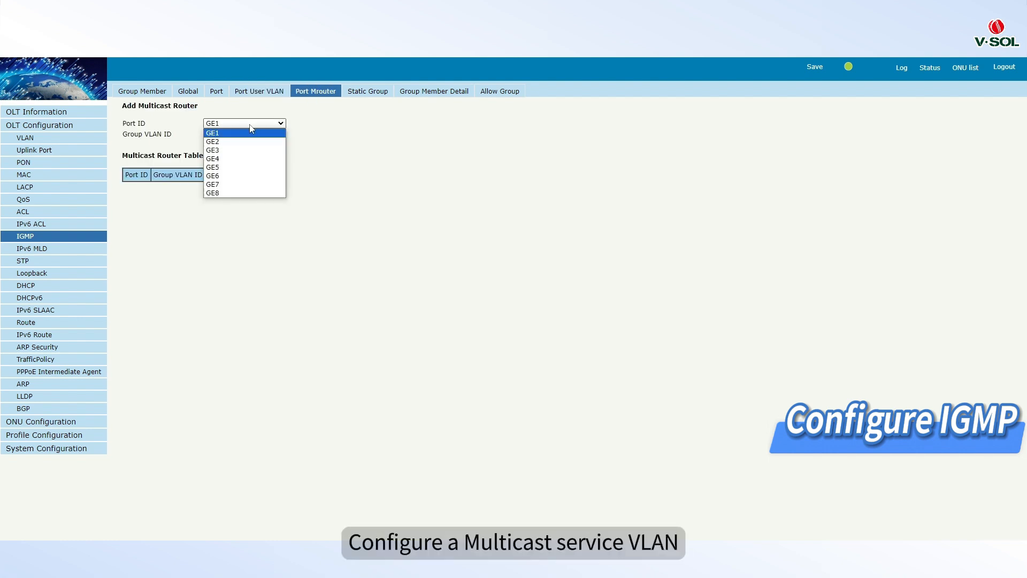
{"action": "left_click", "coordinate": [217, 194]}
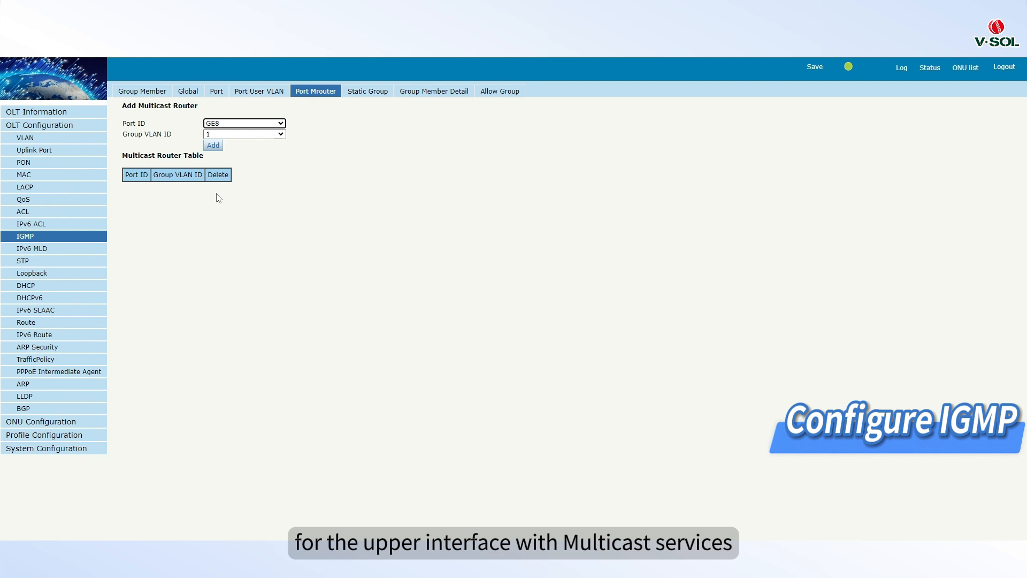
{"action": "left_click", "coordinate": [247, 135]}
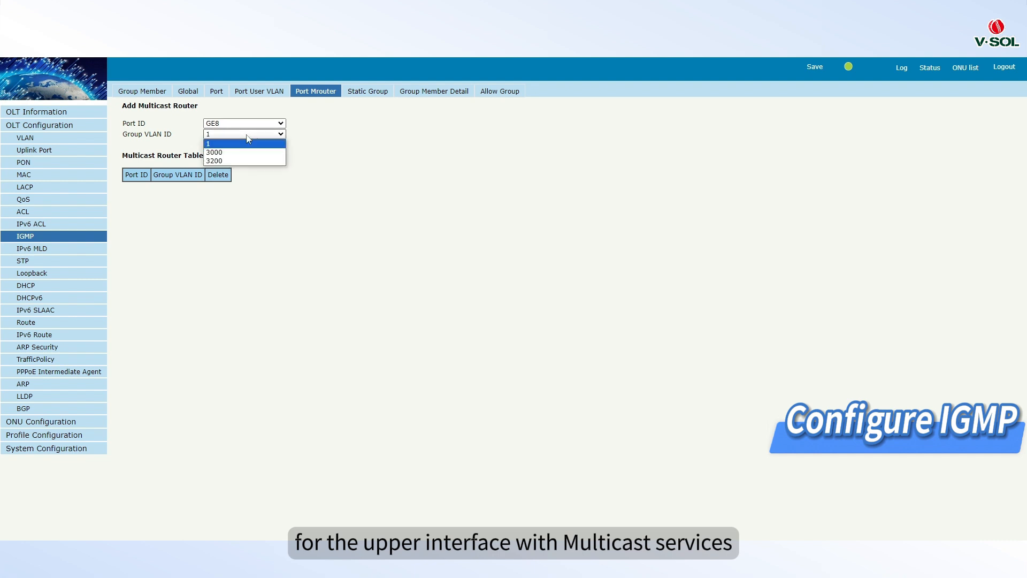
{"action": "left_click", "coordinate": [231, 161]}
{"action": "left_click", "coordinate": [217, 147]}
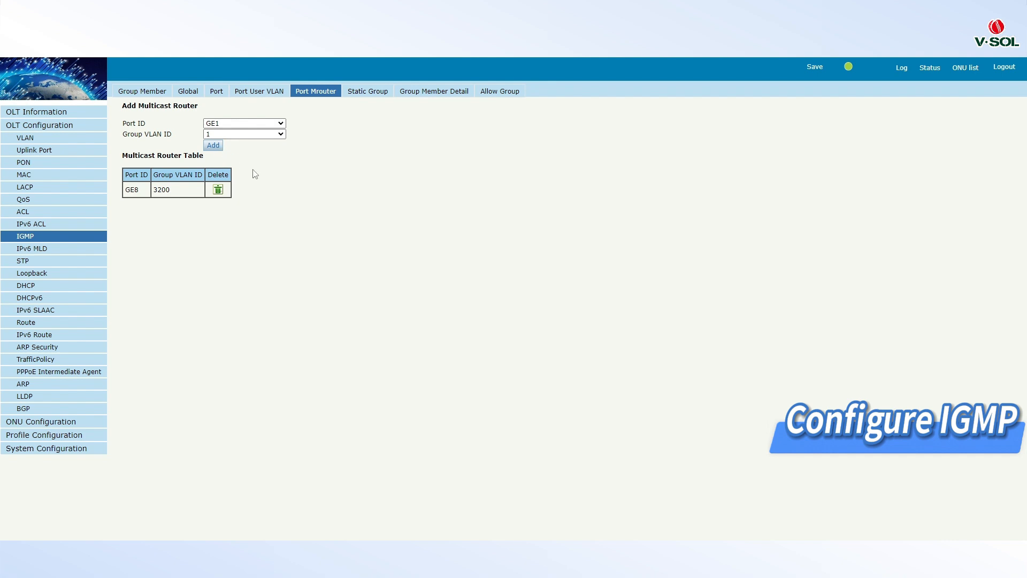
Step: Create a line profile with ID 1 named sfu_igmp
{"action": "left_click", "coordinate": [8, 438]}
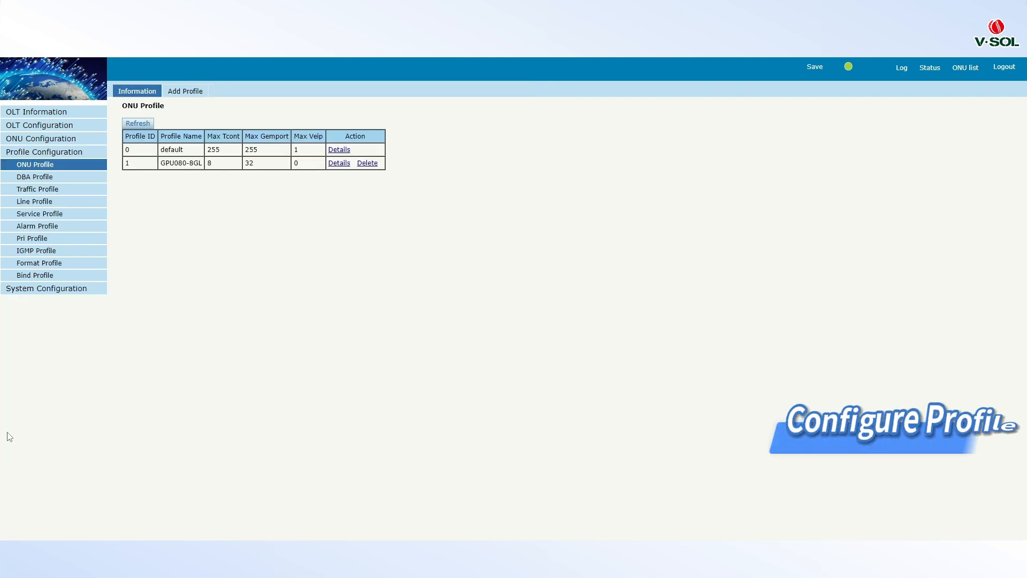
{"action": "left_click", "coordinate": [73, 208]}
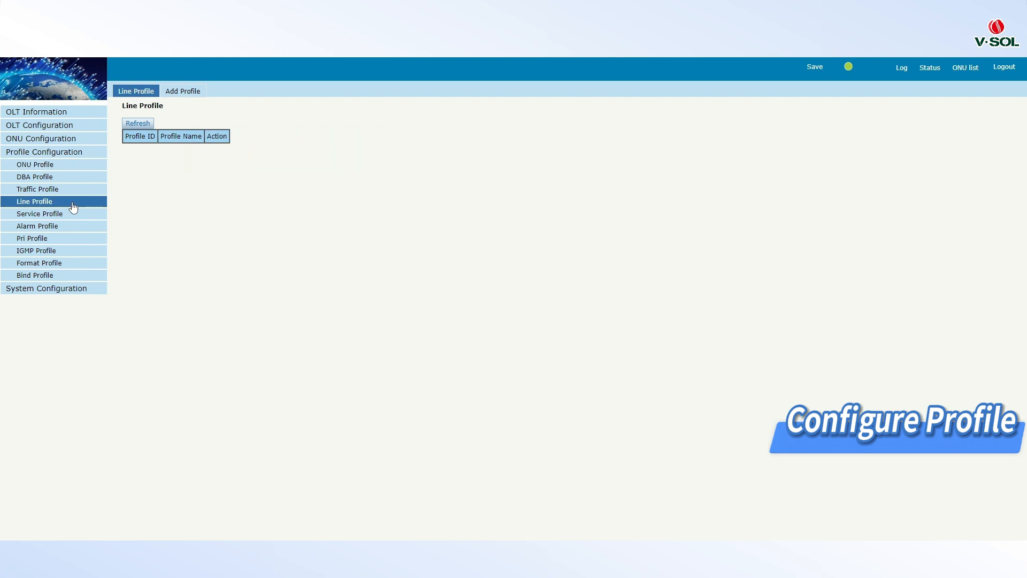
{"action": "left_click", "coordinate": [184, 95]}
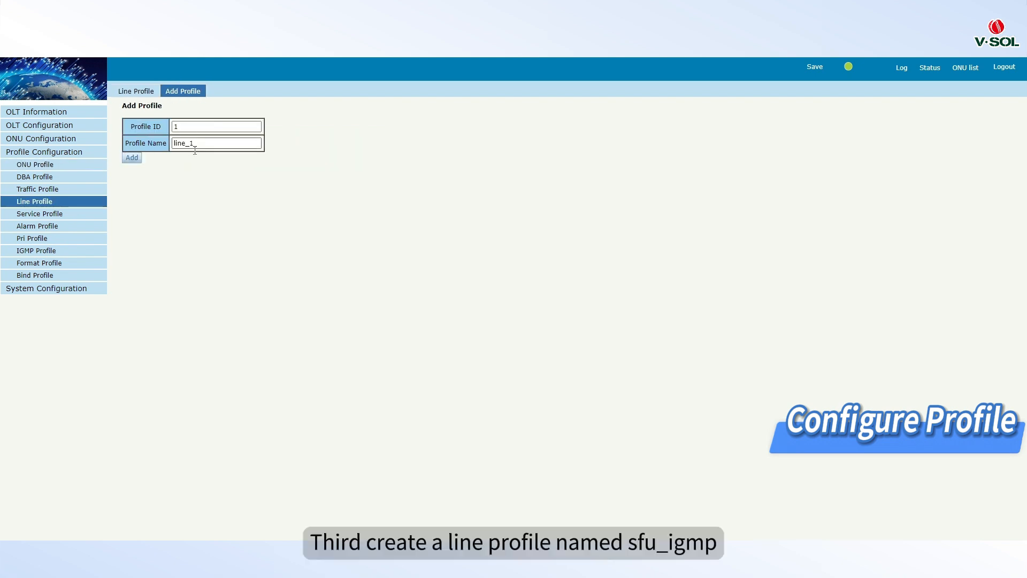
{"action": "left_click_drag", "start_coordinate": [195, 144], "coordinate": [175, 146]}
{"action": "type", "text": "sfu"}
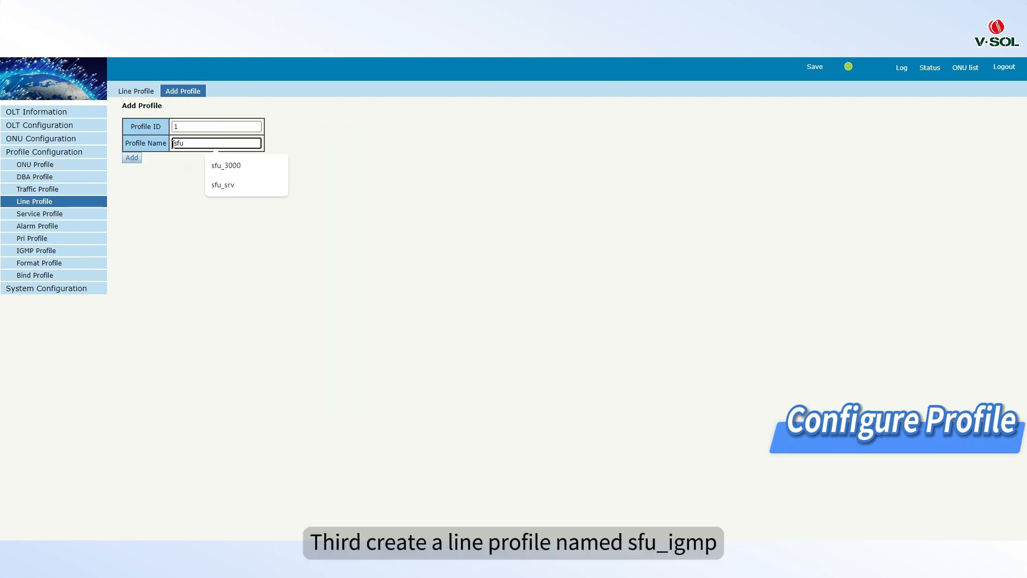
{"action": "type", "text": "_igmp"}
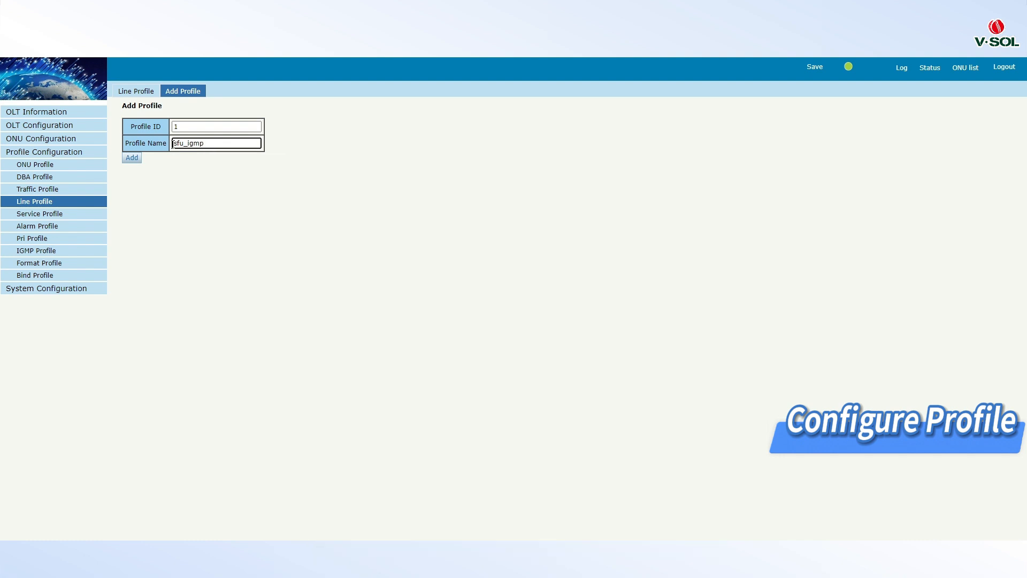
{"action": "left_click", "coordinate": [132, 158]}
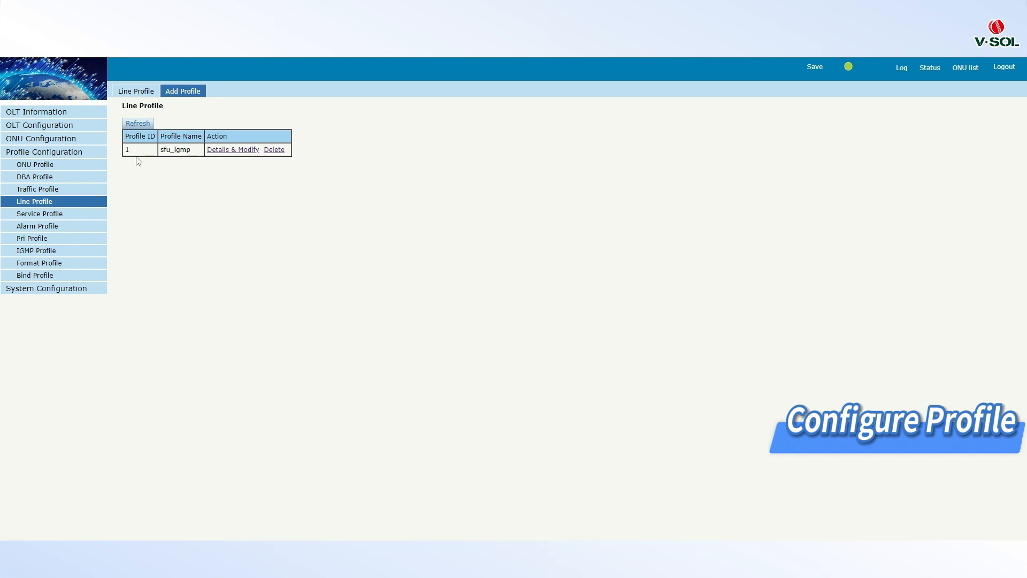
Step: Add Tcont 1 with DBA profile default1 to the sfu_igmp line profile, plus Gemport 1 on that Tcont
{"action": "left_click", "coordinate": [223, 153]}
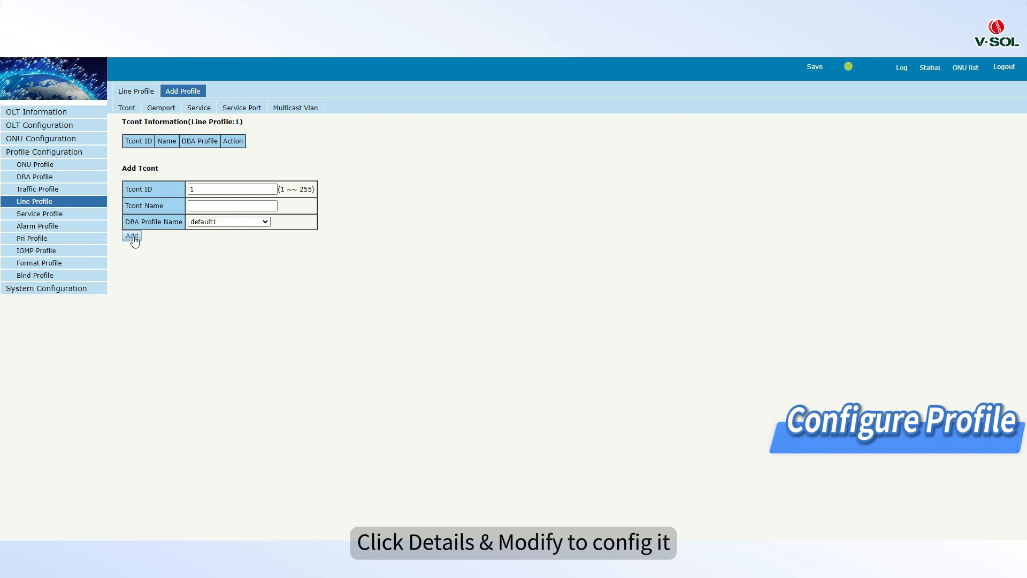
{"action": "left_click", "coordinate": [132, 237]}
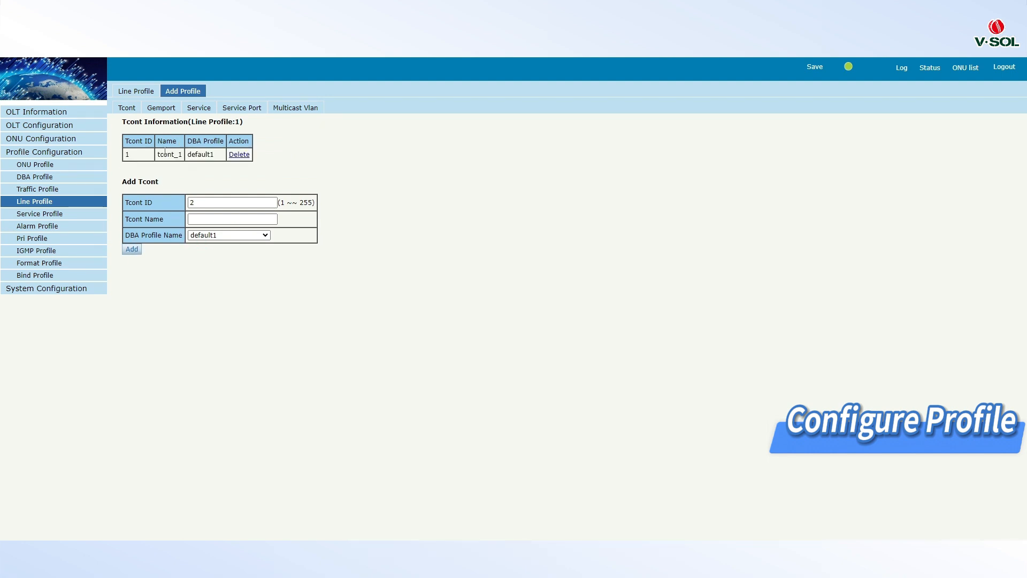
{"action": "left_click", "coordinate": [163, 109]}
{"action": "left_click", "coordinate": [131, 317]}
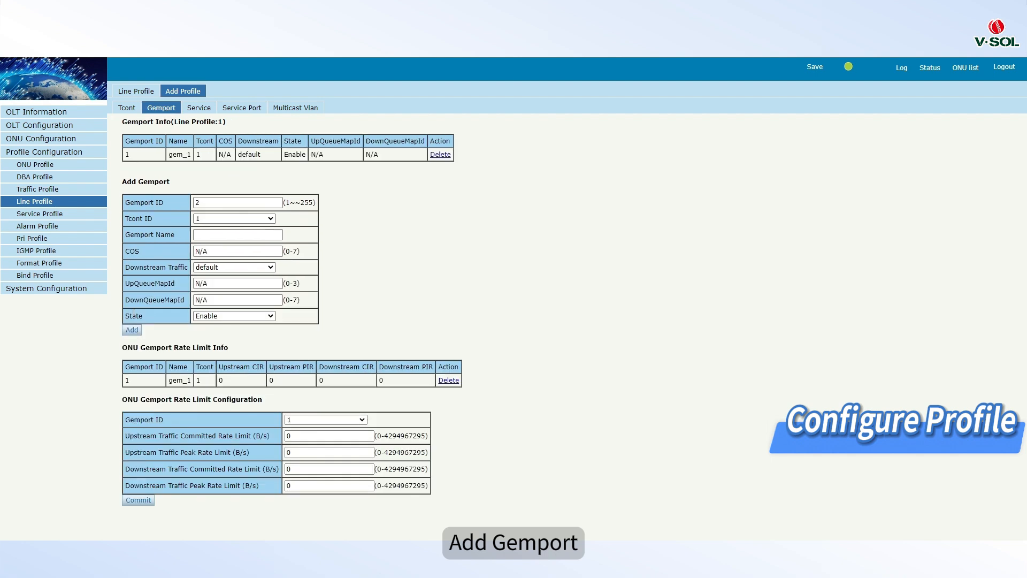
Step: Add service ser_1 on Gemport 1 to the line profile, using Tag mode and VLAN list 3200
{"action": "left_click", "coordinate": [199, 108]}
{"action": "left_click", "coordinate": [186, 235]}
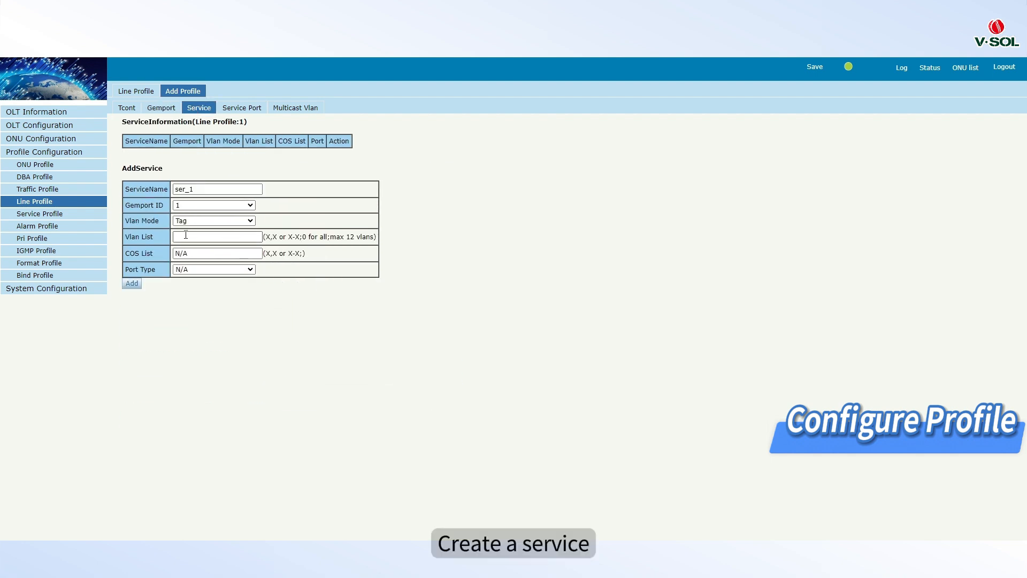
{"action": "type", "text": "3200"}
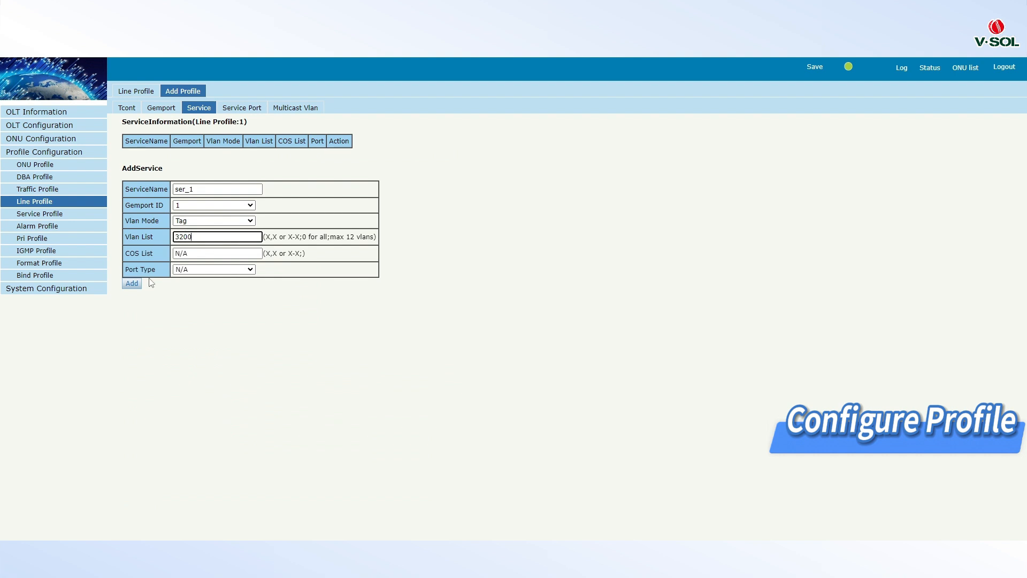
{"action": "left_click", "coordinate": [132, 284]}
Step: Add service port 1 on Gemport 1 in Cvlan mode with user VLAN 3200 and translate VLAN 3200
{"action": "left_click", "coordinate": [245, 110]}
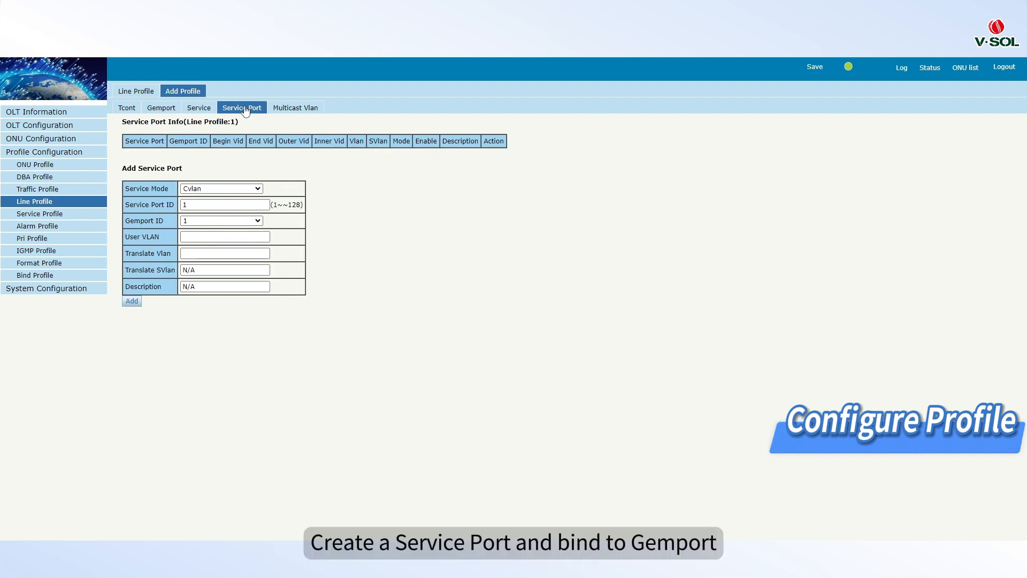
{"action": "left_click", "coordinate": [208, 233]}
{"action": "type", "text": "3200"}
{"action": "key", "text": "Tab"}
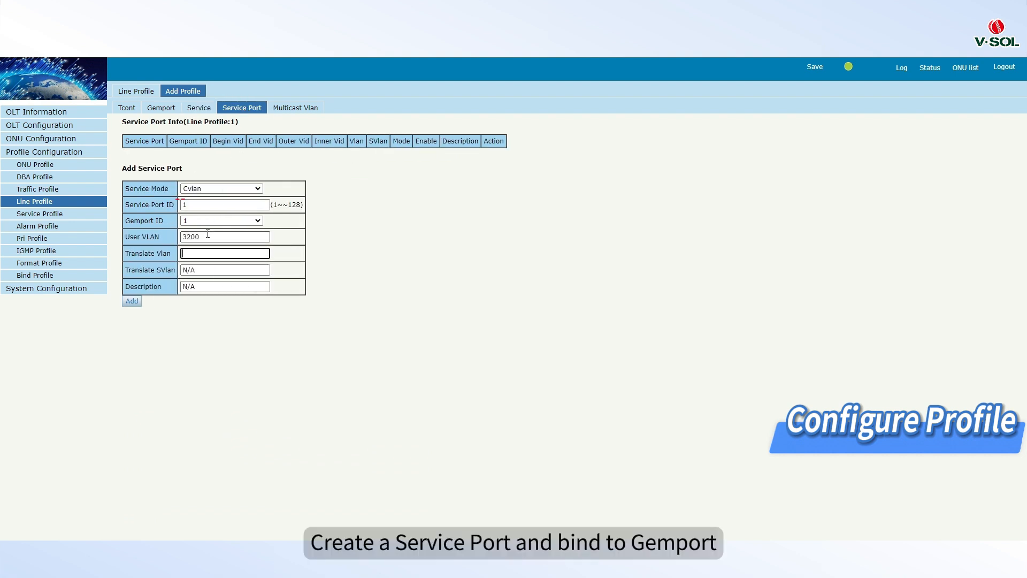
{"action": "type", "text": "3200"}
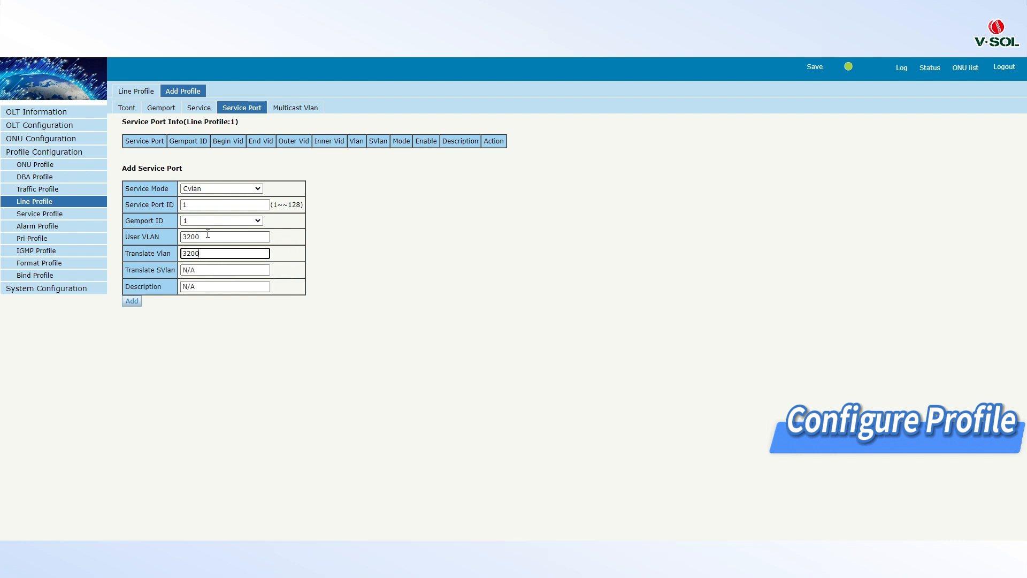
{"action": "left_click", "coordinate": [130, 301]}
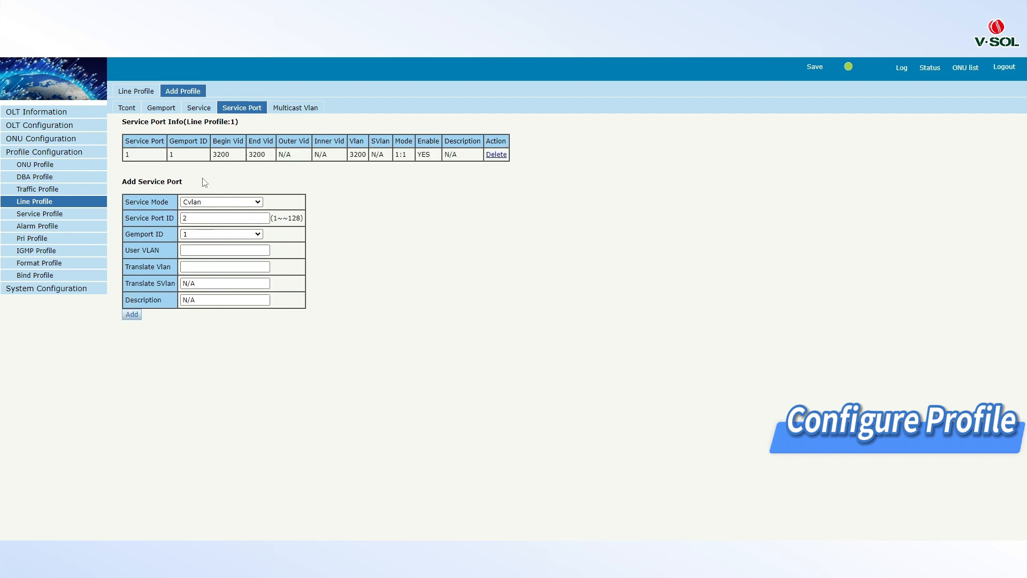
Step: Bind multicast VLAN 3200 to the sfu_igmp line profile
{"action": "left_click", "coordinate": [287, 108]}
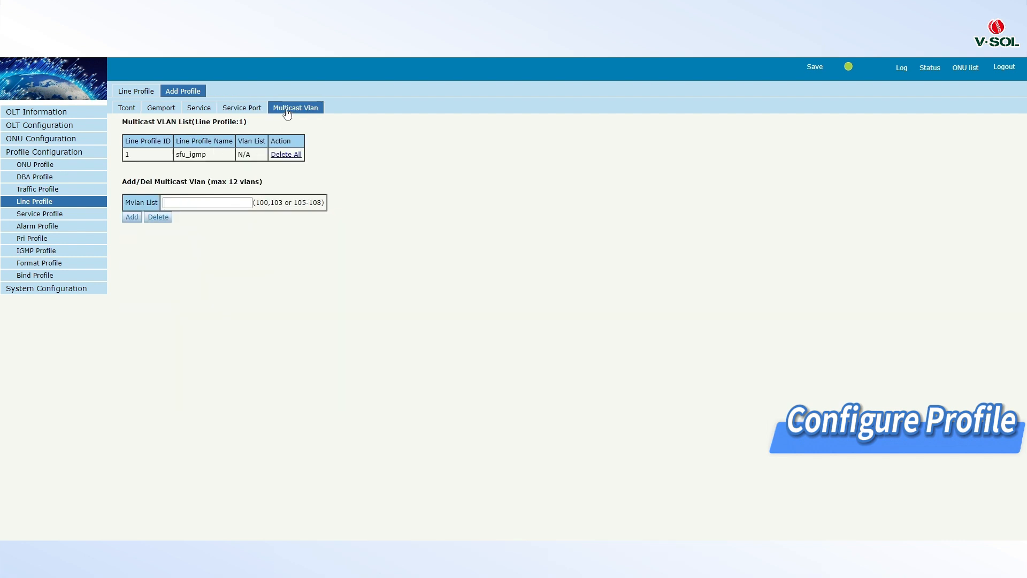
{"action": "left_click", "coordinate": [214, 204]}
{"action": "type", "text": "3200"}
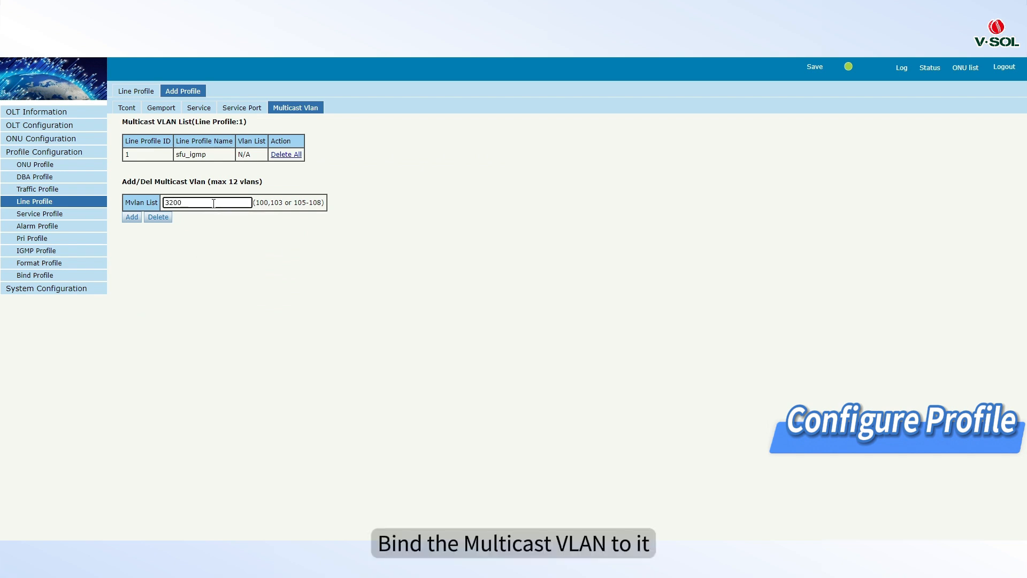
{"action": "left_click", "coordinate": [132, 217]}
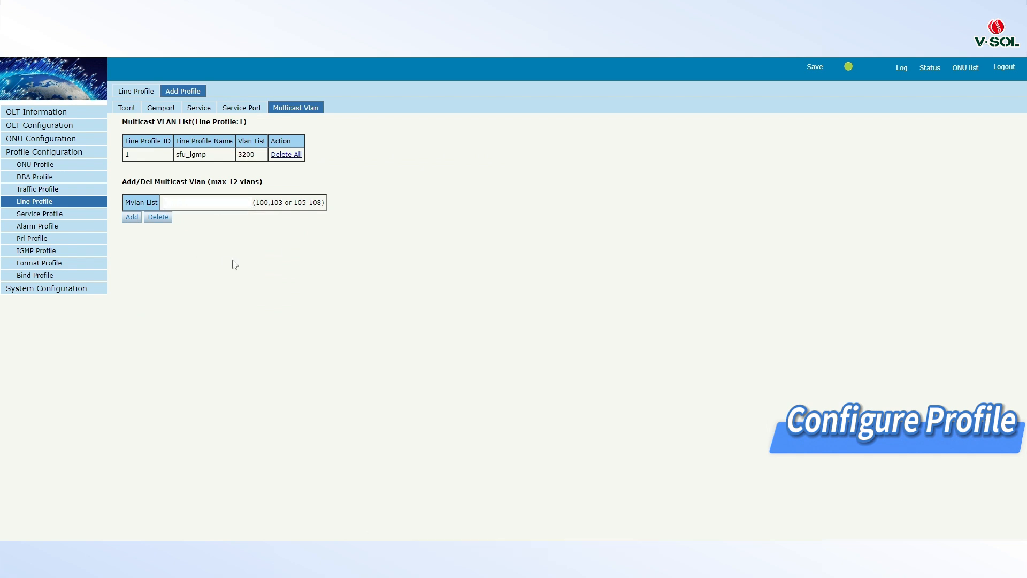
Step: Create a service profile with ID 1 named sfu_igmp
{"action": "left_click", "coordinate": [79, 216]}
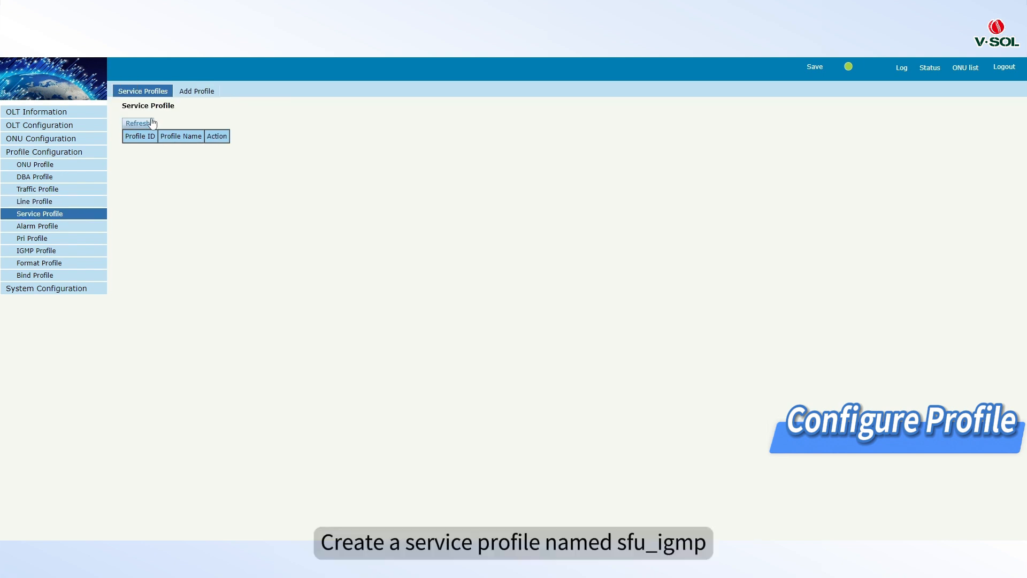
{"action": "left_click", "coordinate": [188, 96]}
{"action": "double_click", "coordinate": [172, 143]}
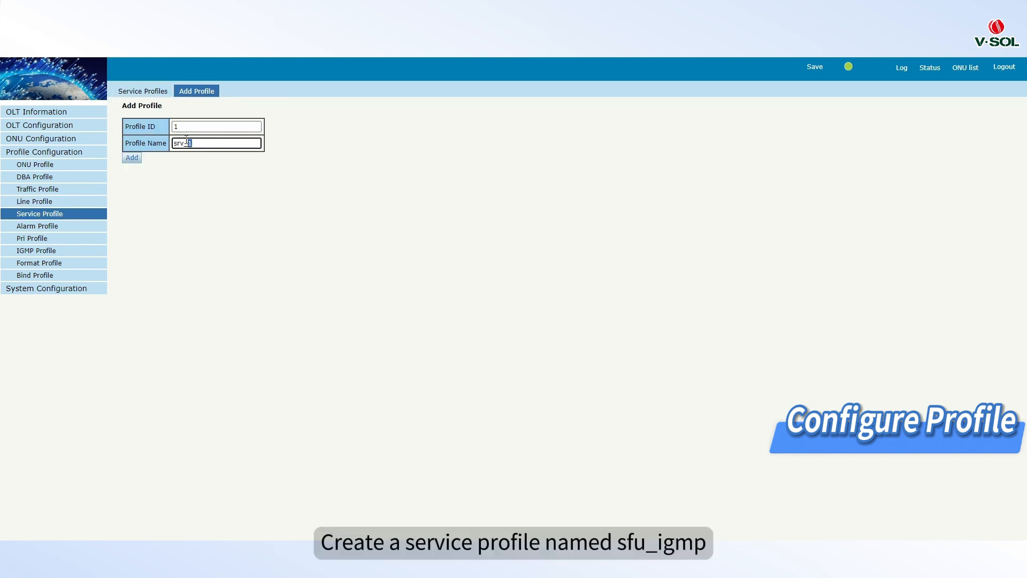
{"action": "type", "text": "sfu_"}
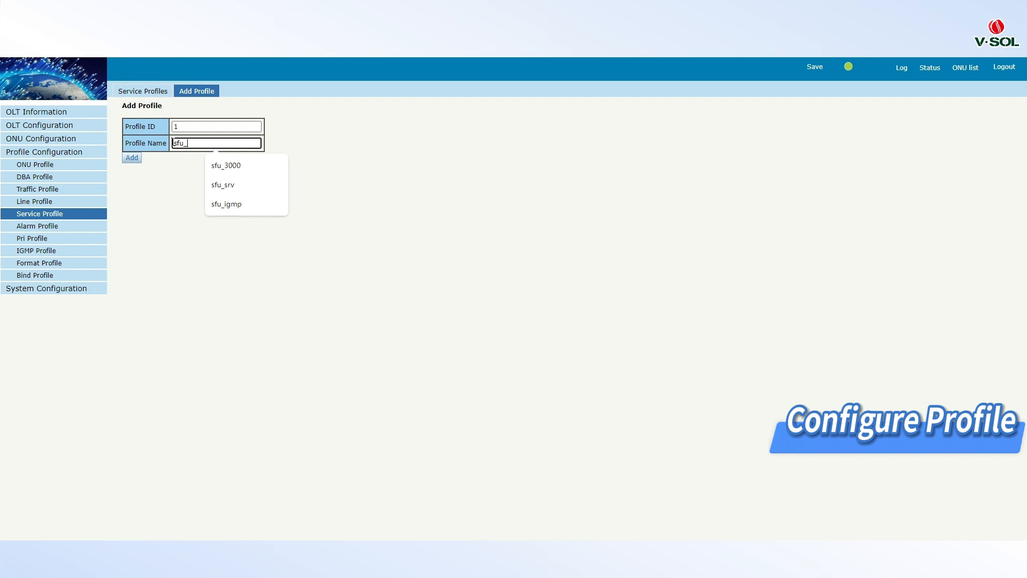
{"action": "type", "text": "igmp"}
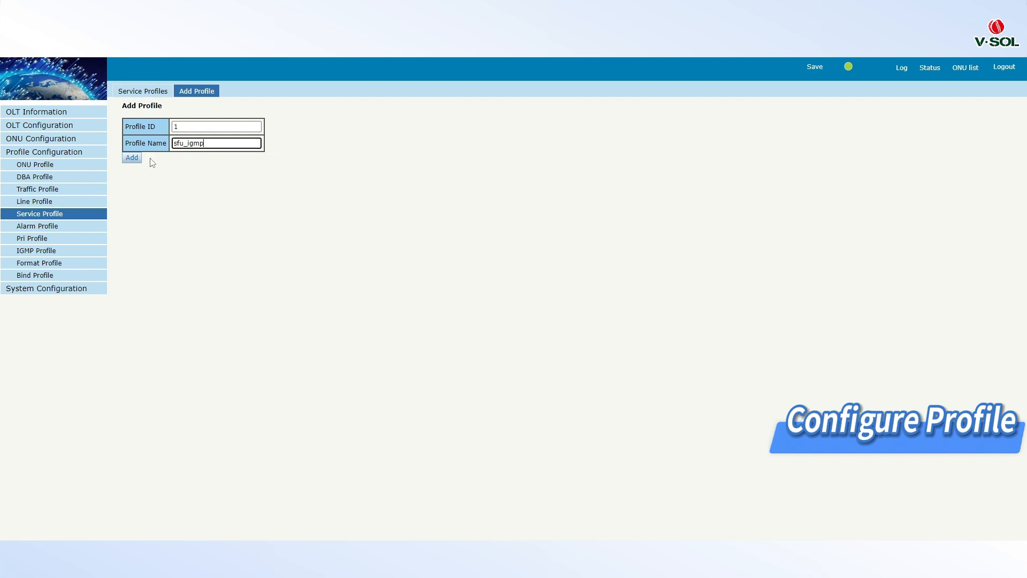
{"action": "left_click", "coordinate": [137, 159]}
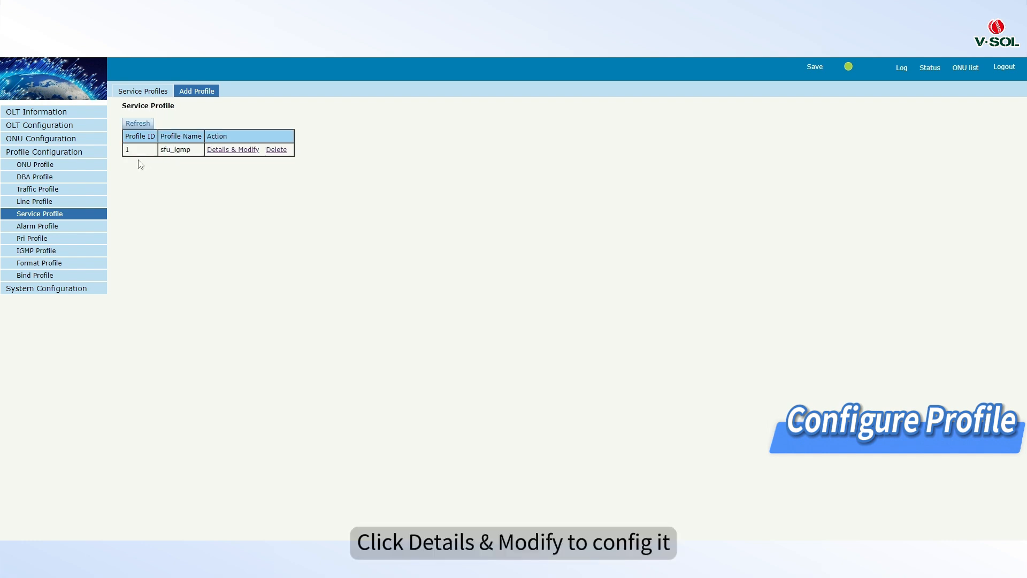
Step: Add a port VLAN to the sfu_igmp service profile in Tag mode for Eth port 1 with VLAN 3200
{"action": "left_click", "coordinate": [230, 151]}
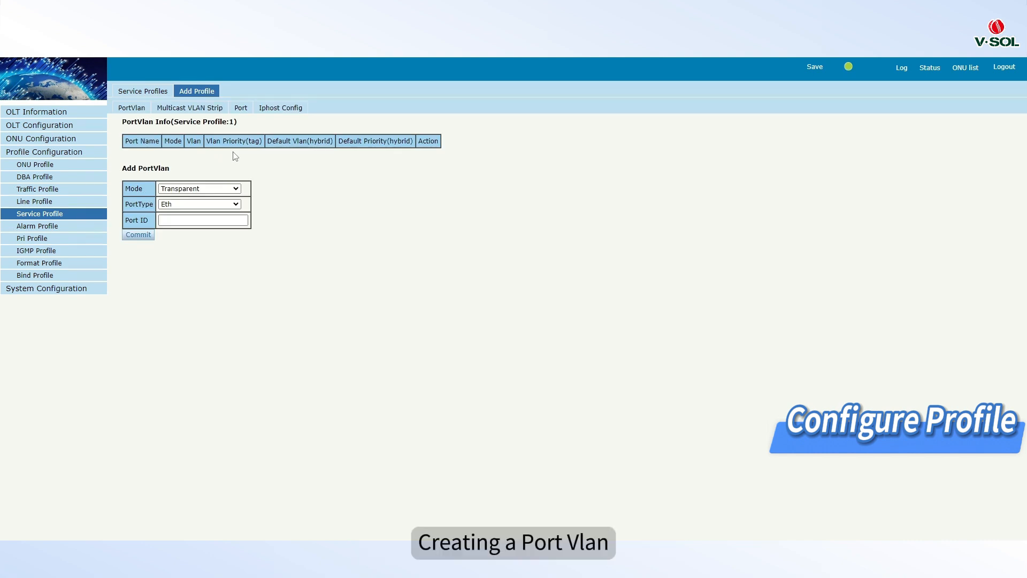
{"action": "left_click", "coordinate": [212, 190]}
{"action": "left_click", "coordinate": [204, 217]}
{"action": "left_click", "coordinate": [187, 219]}
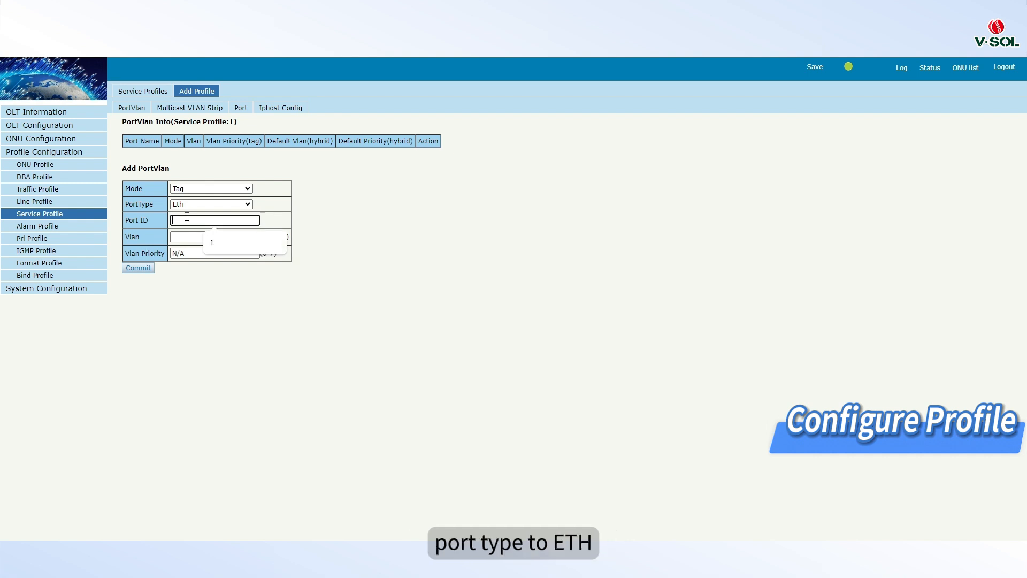
{"action": "type", "text": "1"}
{"action": "left_click", "coordinate": [185, 237]}
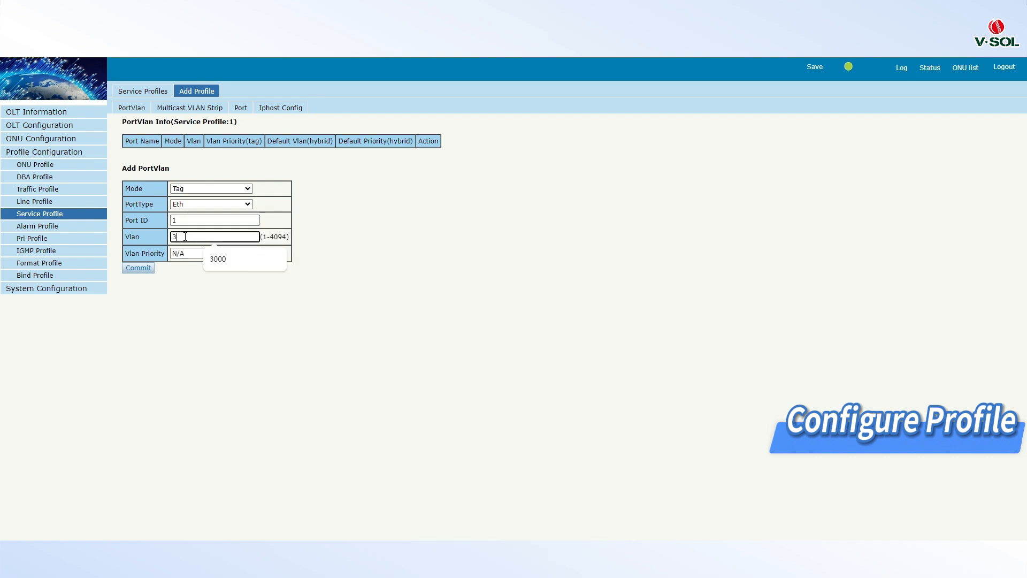
{"action": "type", "text": "3200"}
{"action": "left_click", "coordinate": [149, 269]}
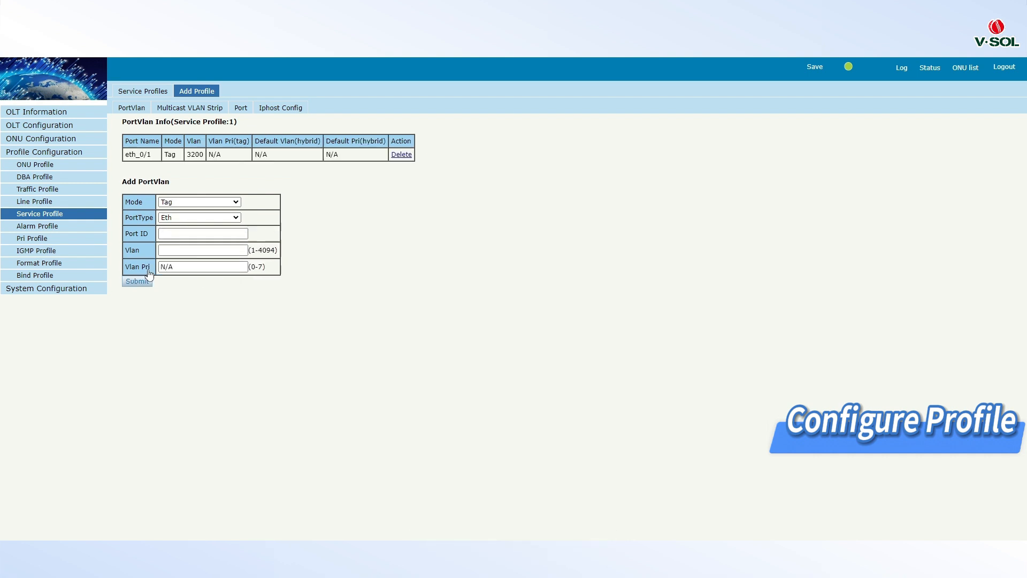
Step: Add multicast VLAN stripping for Eth port 1 to the sfu_igmp service profile
{"action": "left_click", "coordinate": [187, 109]}
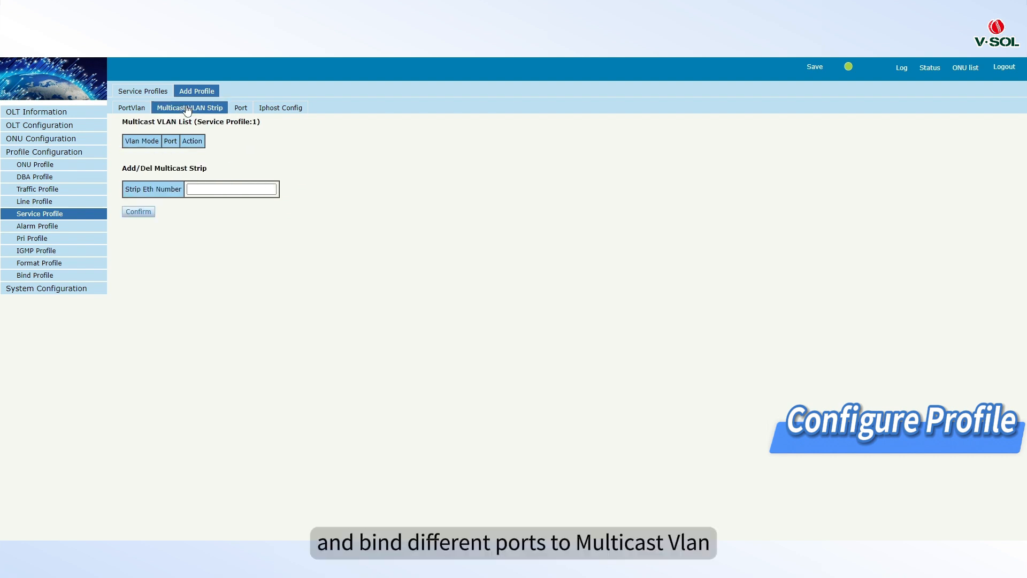
{"action": "left_click", "coordinate": [193, 186]}
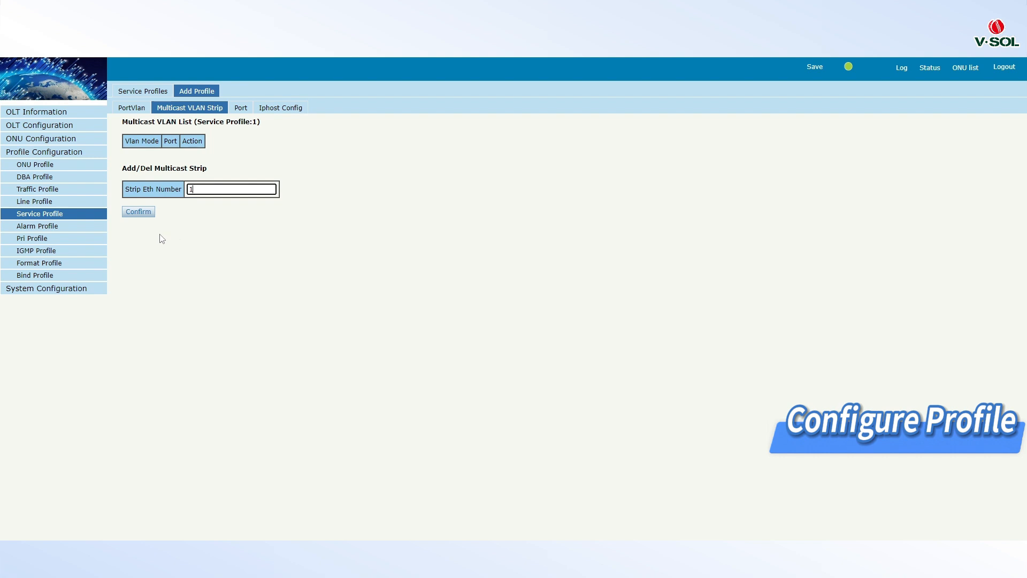
{"action": "left_click", "coordinate": [135, 213]}
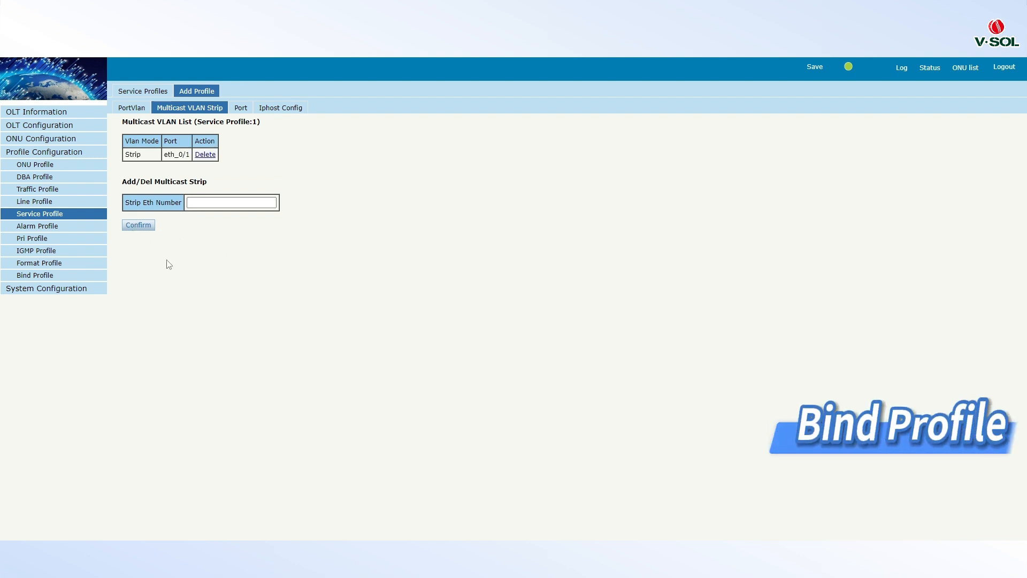
Step: Copy the Equipment ID from the detail information of ONU GPON0/1:1
{"action": "left_click", "coordinate": [84, 140]}
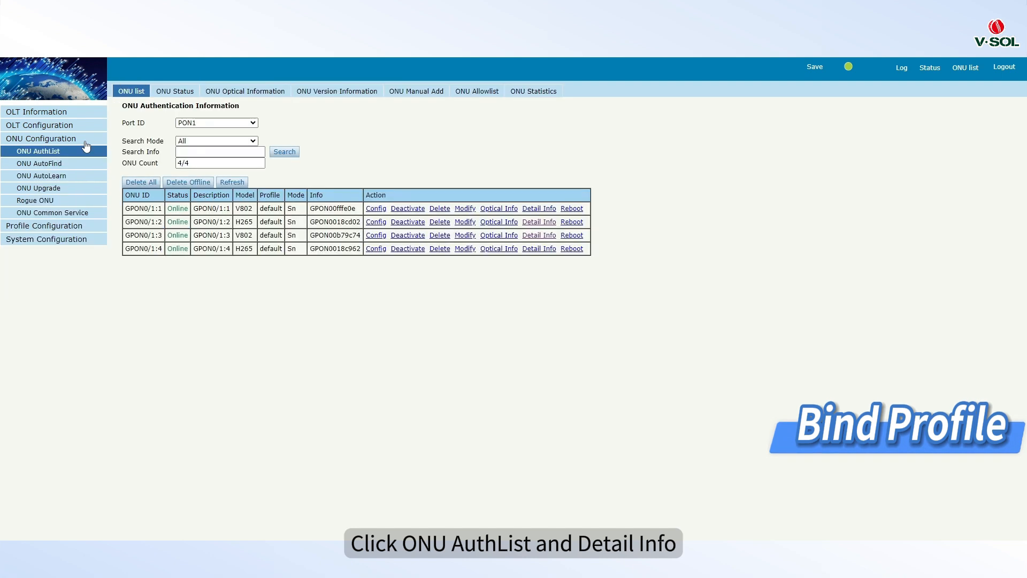
{"action": "left_click", "coordinate": [539, 208]}
{"action": "left_click_drag", "start_coordinate": [258, 330], "coordinate": [227, 330]}
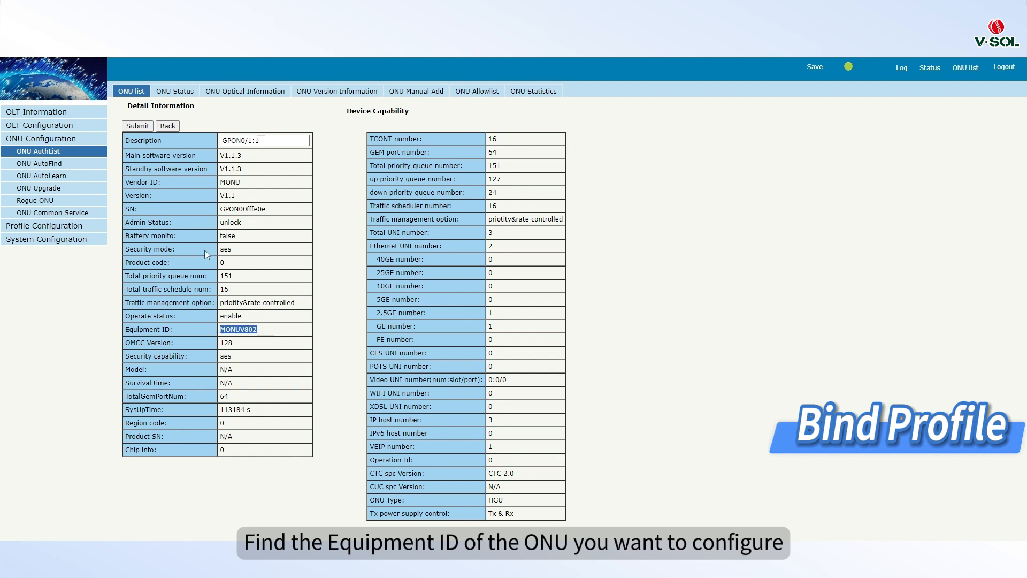
Step: Add an ONU automatic bind for Equipment ID MONUV802 with ONU profile default and sfu_igmp as line and service profile
{"action": "left_click", "coordinate": [71, 179]}
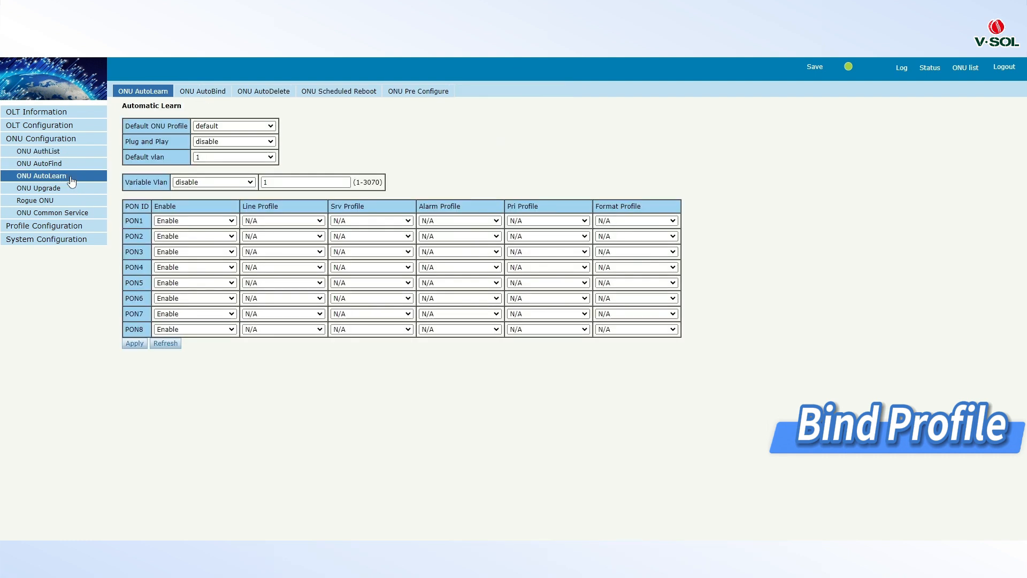
{"action": "left_click", "coordinate": [203, 92]}
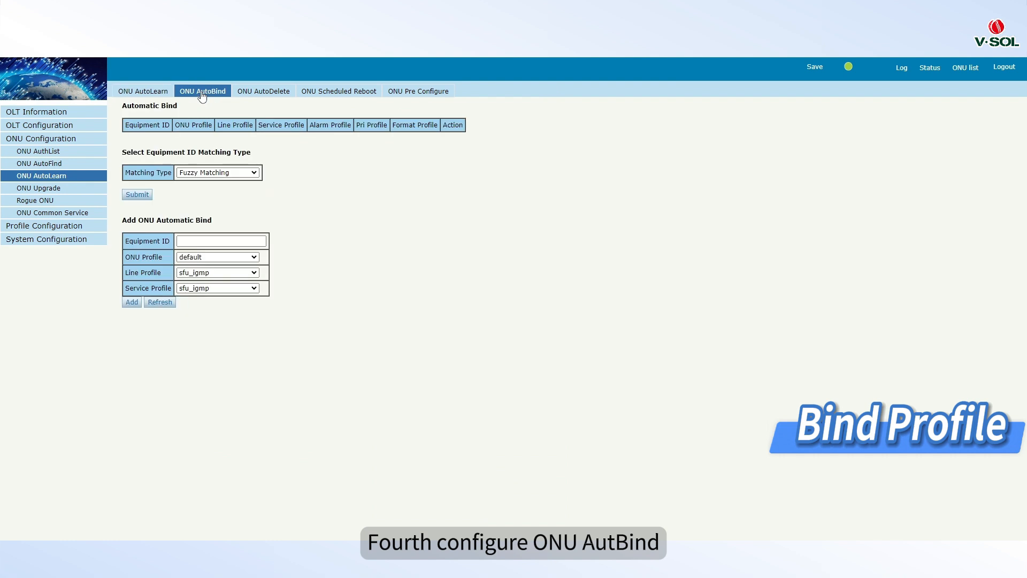
{"action": "left_click", "coordinate": [191, 240]}
{"action": "type", "text": "MONUV802"}
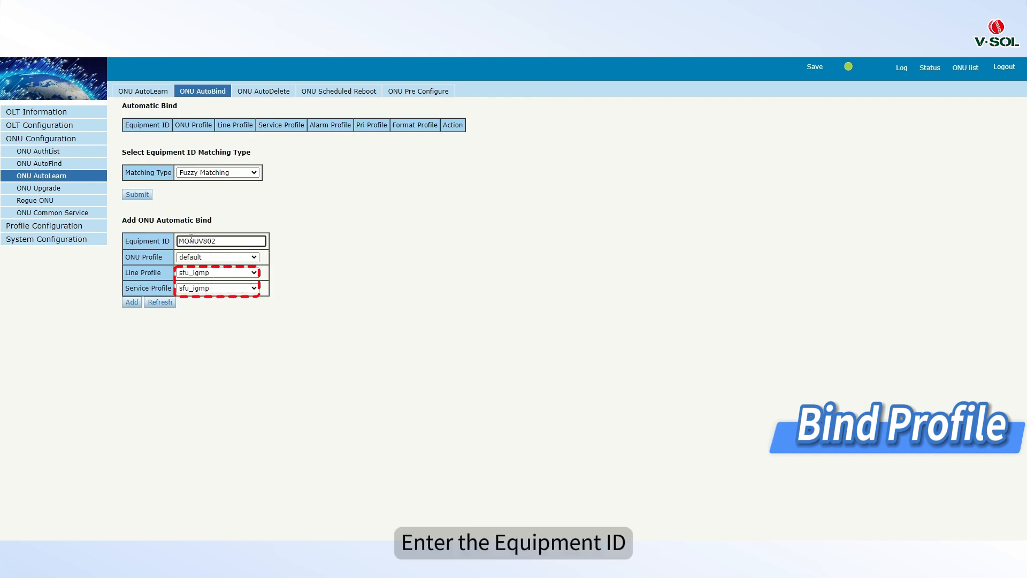
{"action": "left_click", "coordinate": [131, 303]}
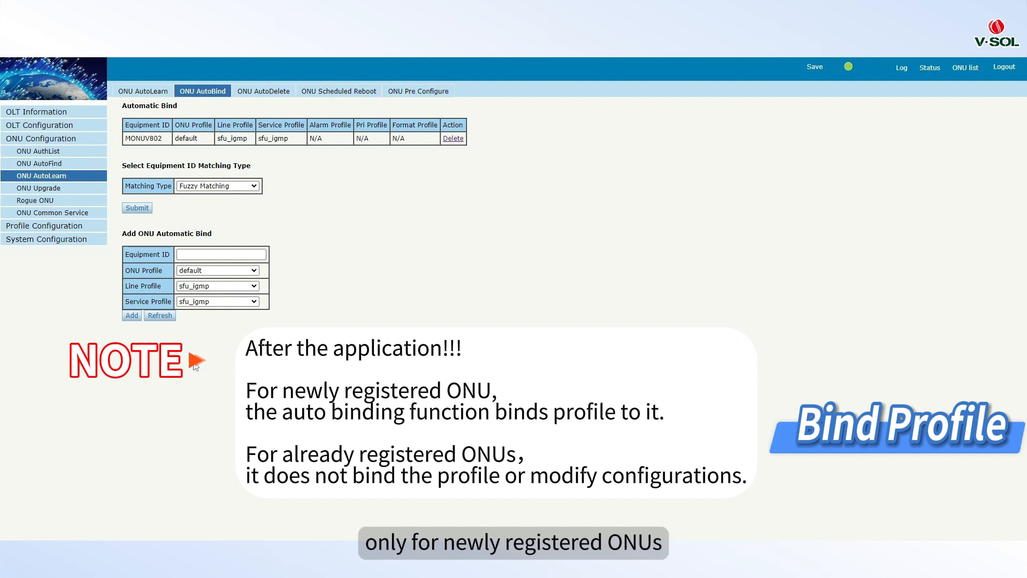
Step: Delete all ONUs from the PON1 authentication list and confirm the deletion
{"action": "left_click", "coordinate": [90, 152]}
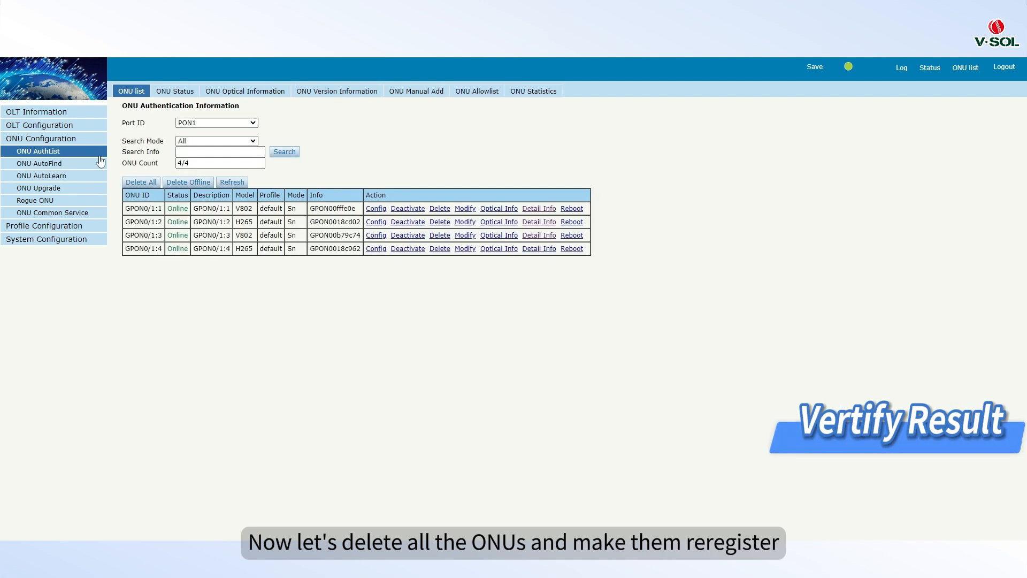
{"action": "left_click", "coordinate": [140, 183]}
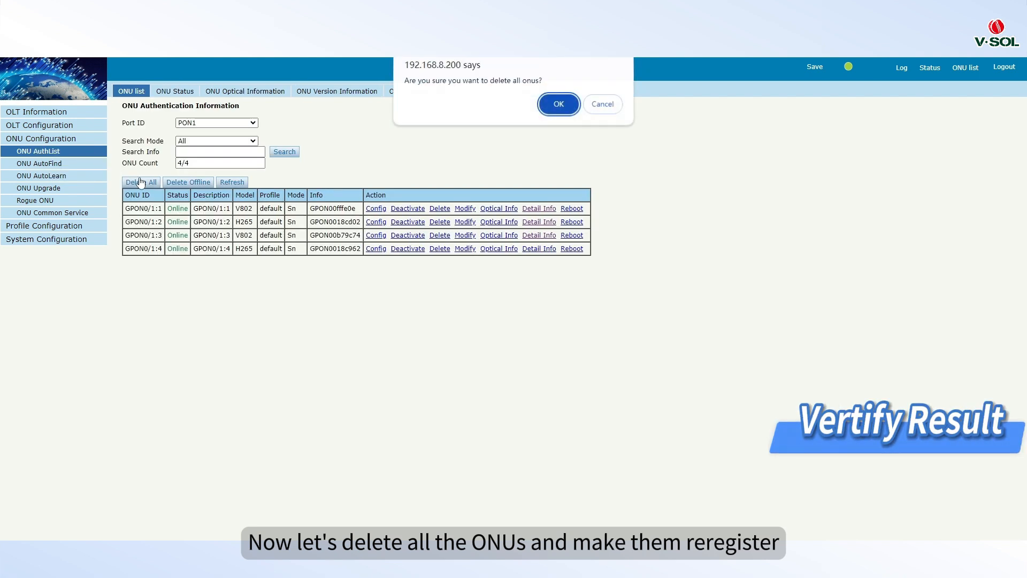
{"action": "left_click", "coordinate": [553, 99]}
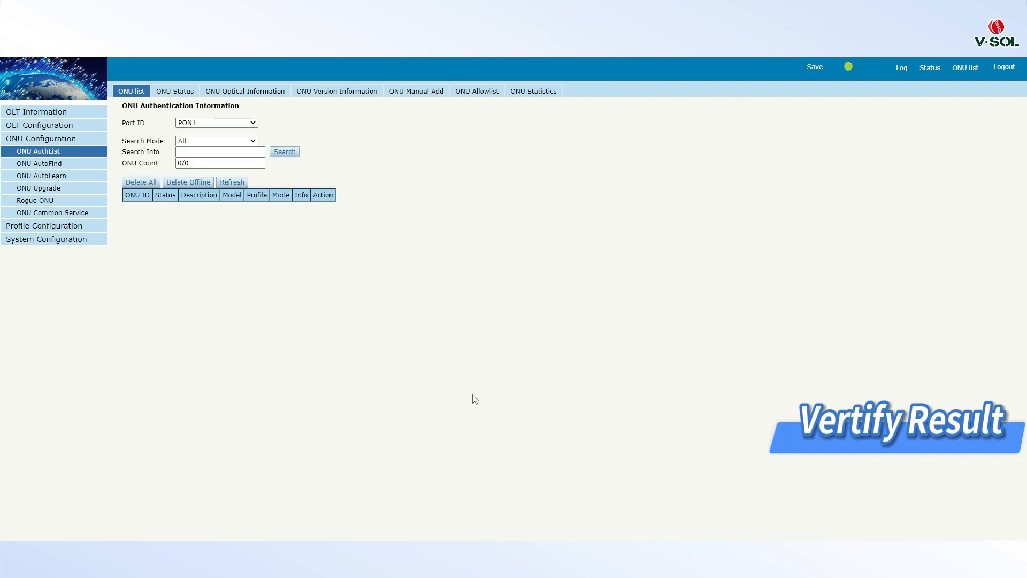
Step: Refresh the PON1 ONU authentication list repeatedly until the deleted ONUs have reregistered
{"action": "left_click", "coordinate": [232, 183]}
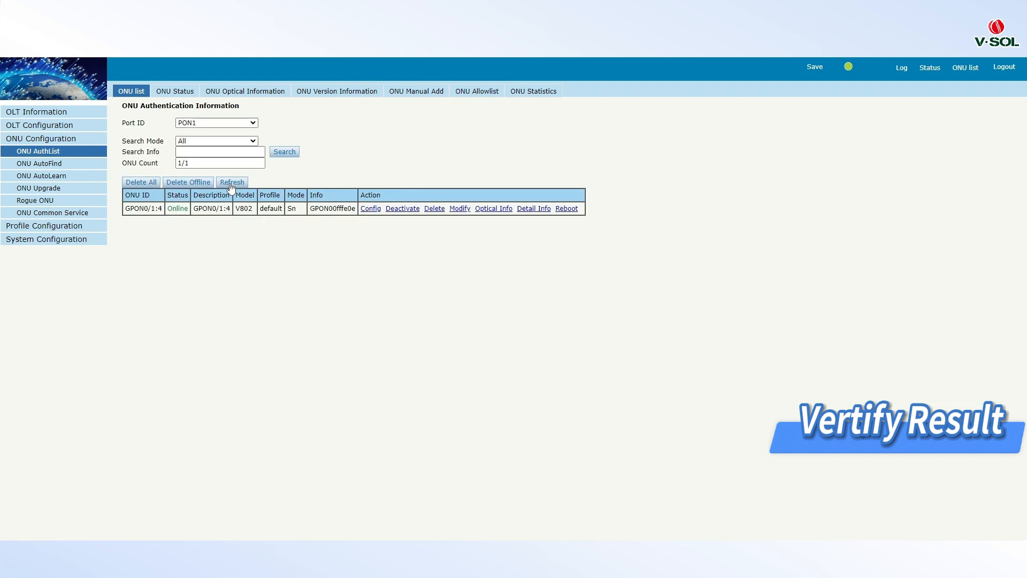
{"action": "left_click", "coordinate": [232, 183]}
{"action": "left_click", "coordinate": [231, 182]}
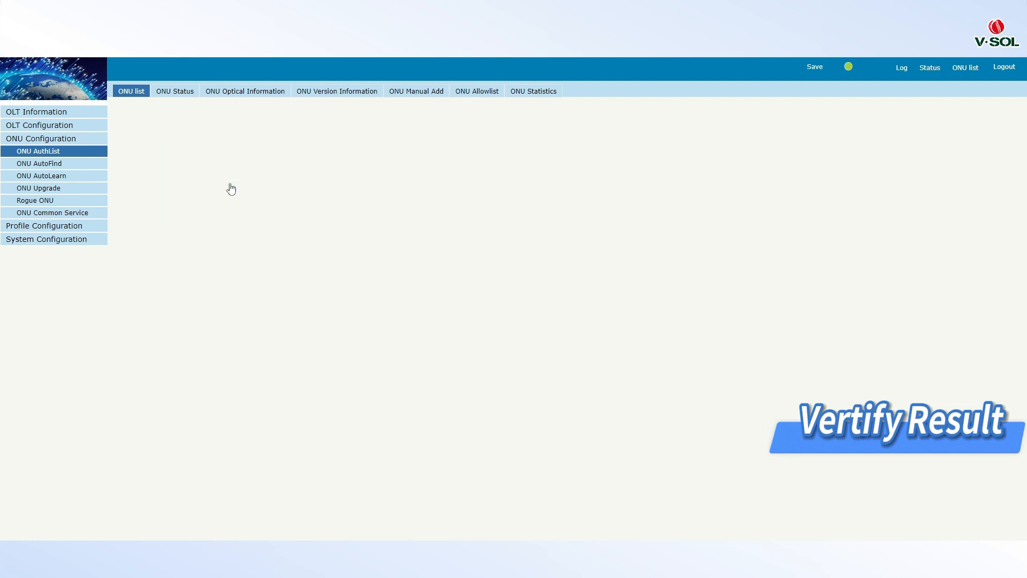
{"action": "left_click", "coordinate": [231, 184]}
{"action": "left_click", "coordinate": [231, 185]}
{"action": "left_click", "coordinate": [231, 185]}
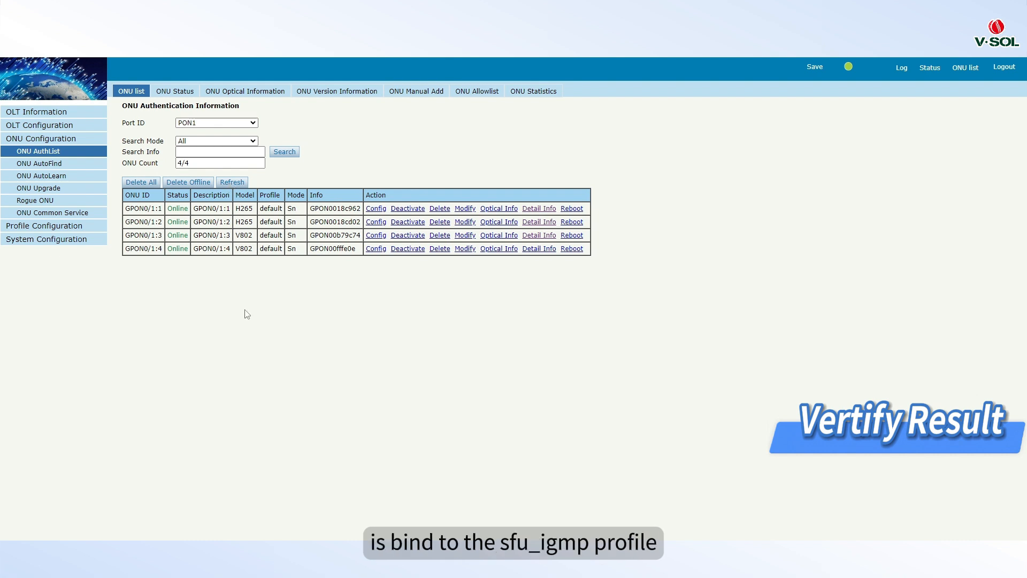
Step: Check the ONU profile bindings and save the OLT configuration
{"action": "left_click", "coordinate": [83, 230]}
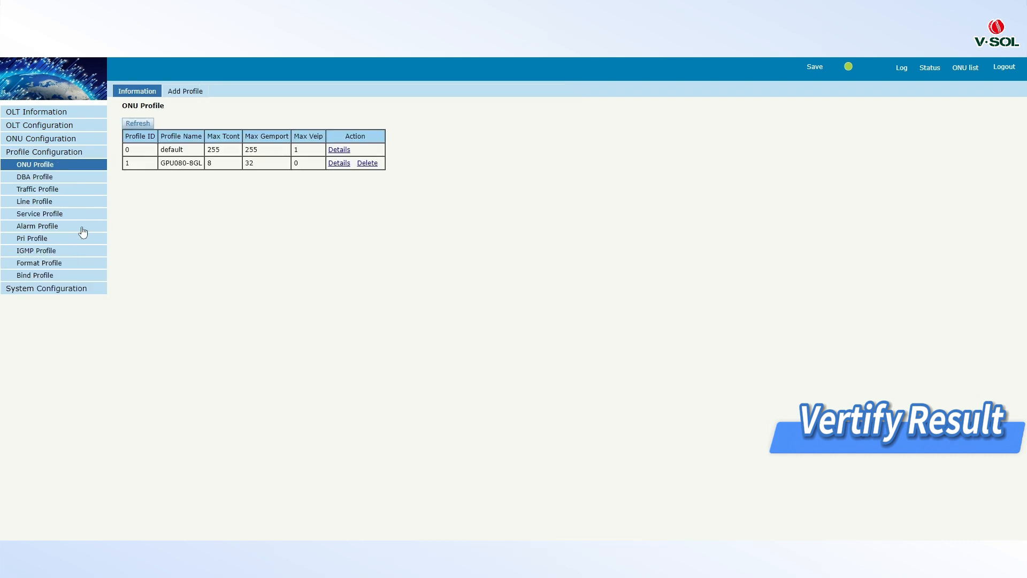
{"action": "left_click", "coordinate": [81, 276]}
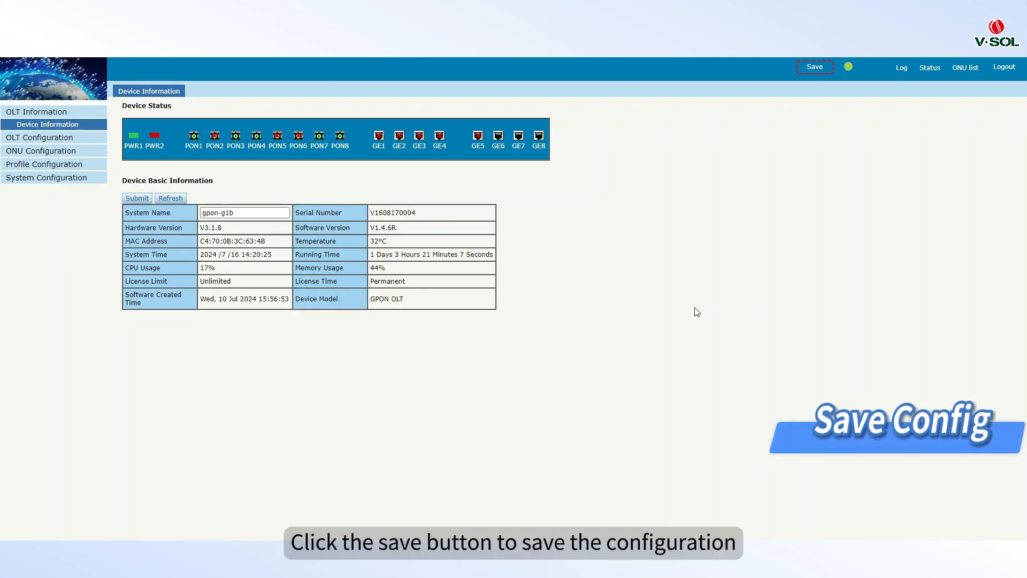
{"action": "left_click", "coordinate": [816, 70]}
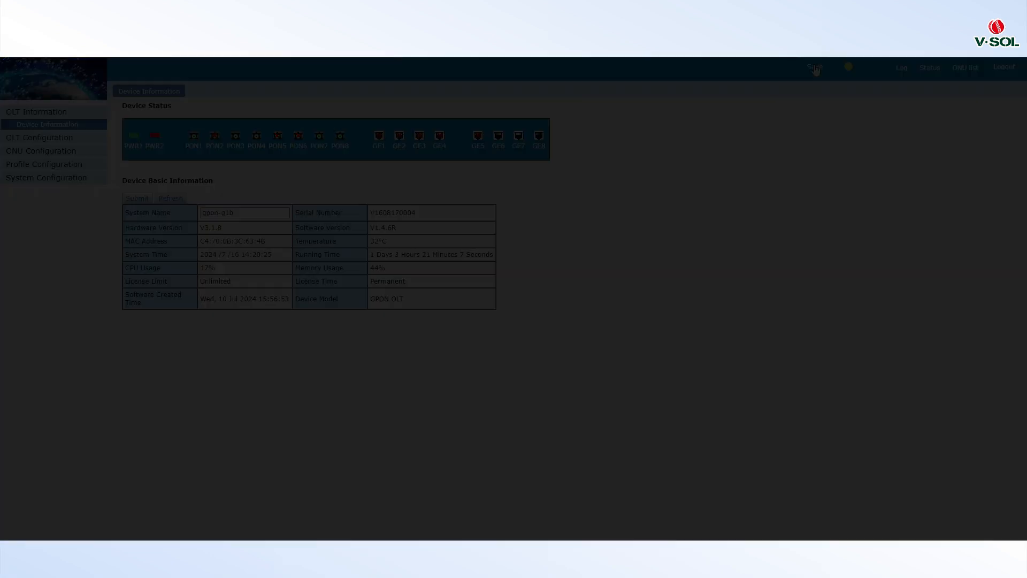